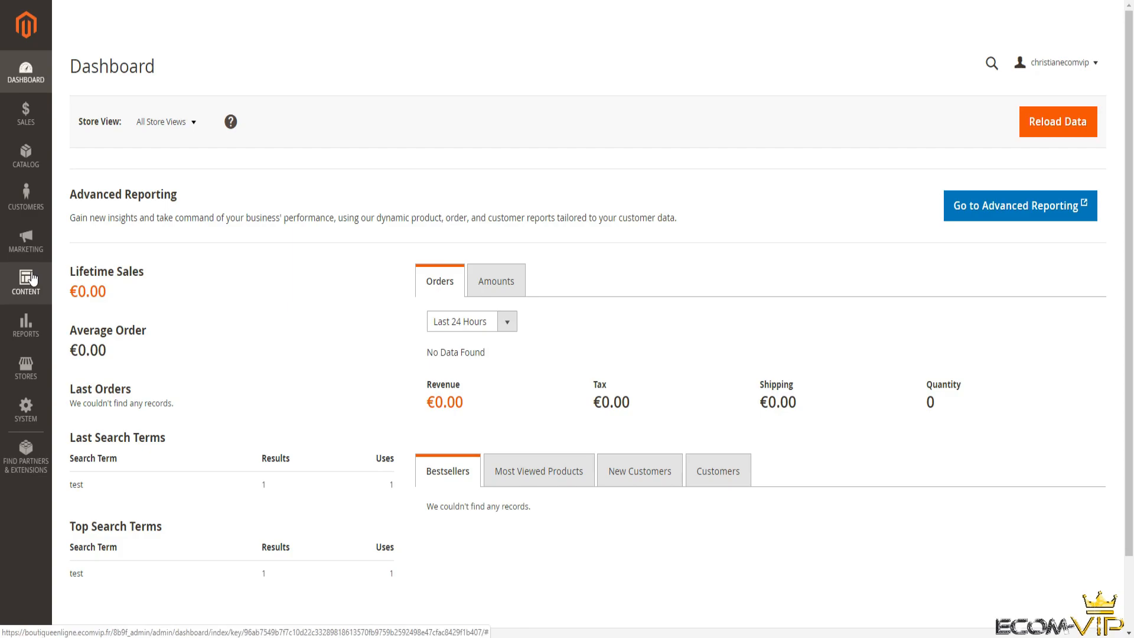
Step: Open the catalog's category management page and view the Default Category's name
click(25, 154)
click(108, 107)
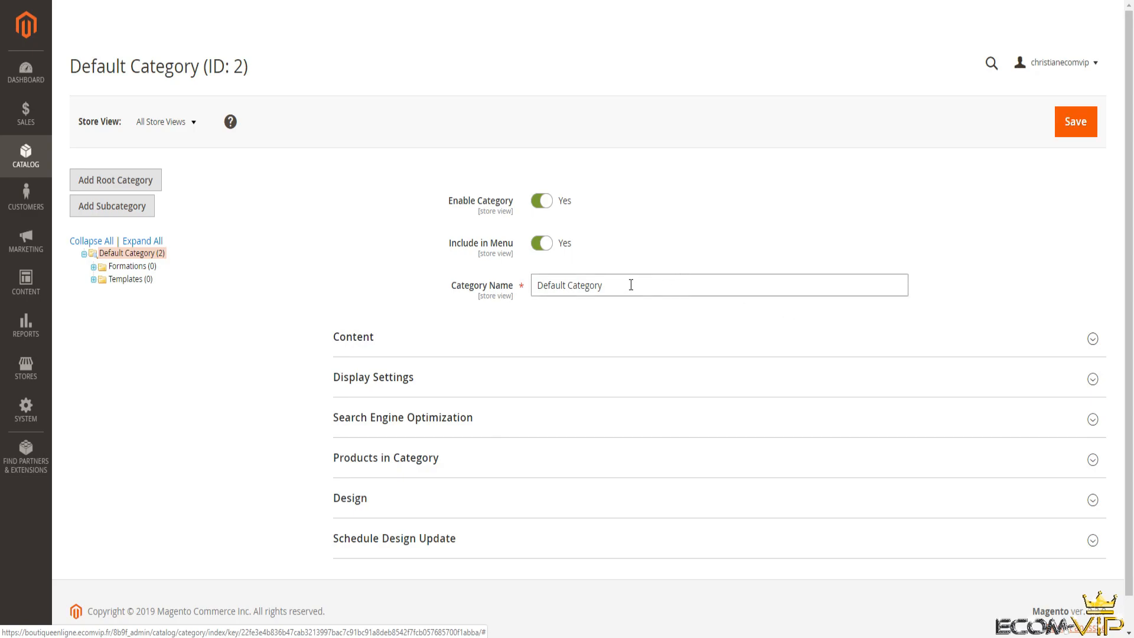
drag(631, 285, 537, 289)
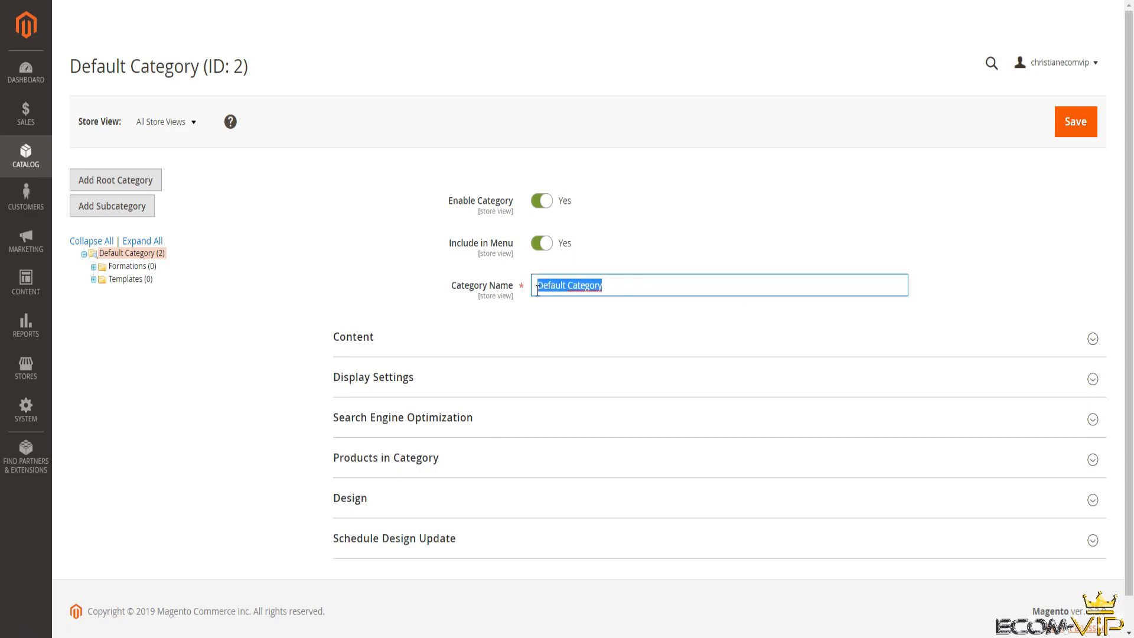
click(297, 305)
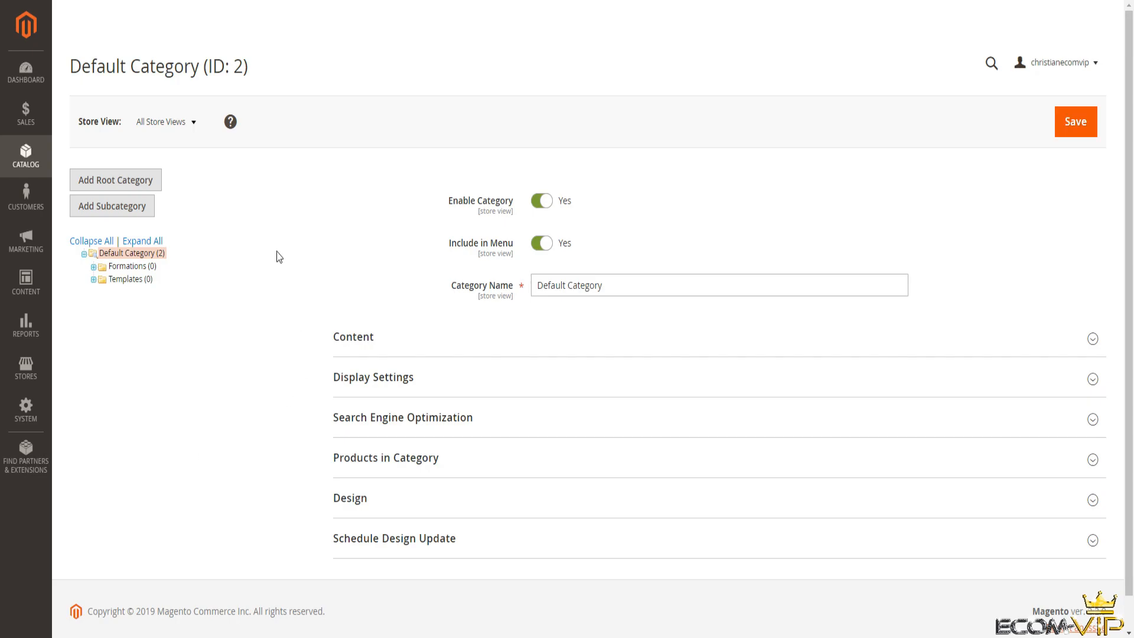
Step: Open the Formations subcategory nested under the parent Formations category and examine its name and assigned products
click(94, 267)
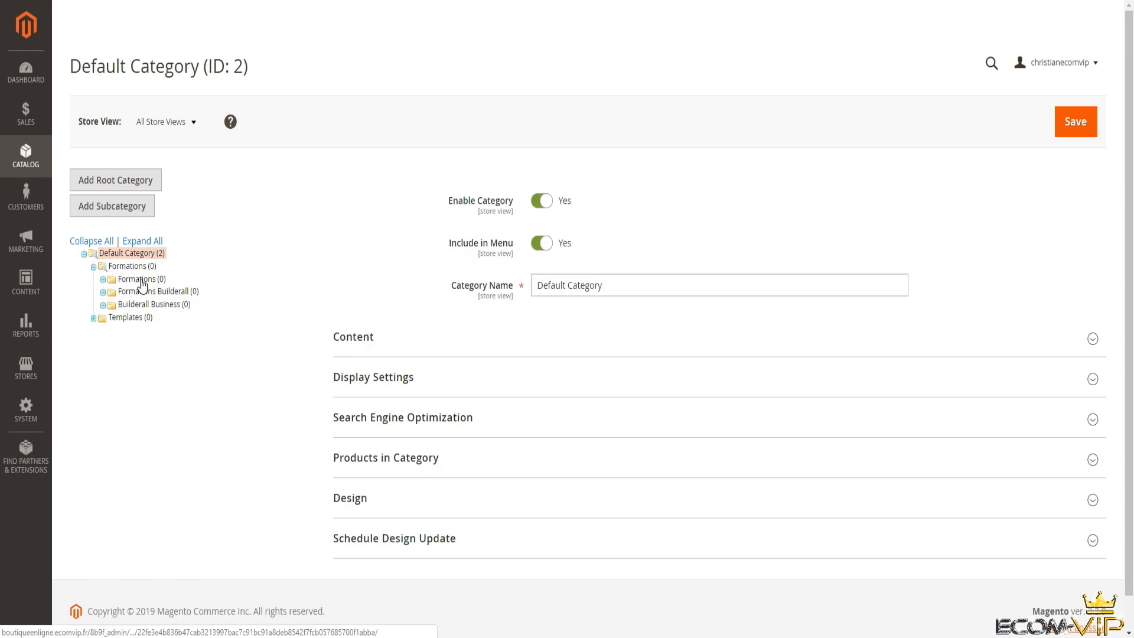
click(139, 280)
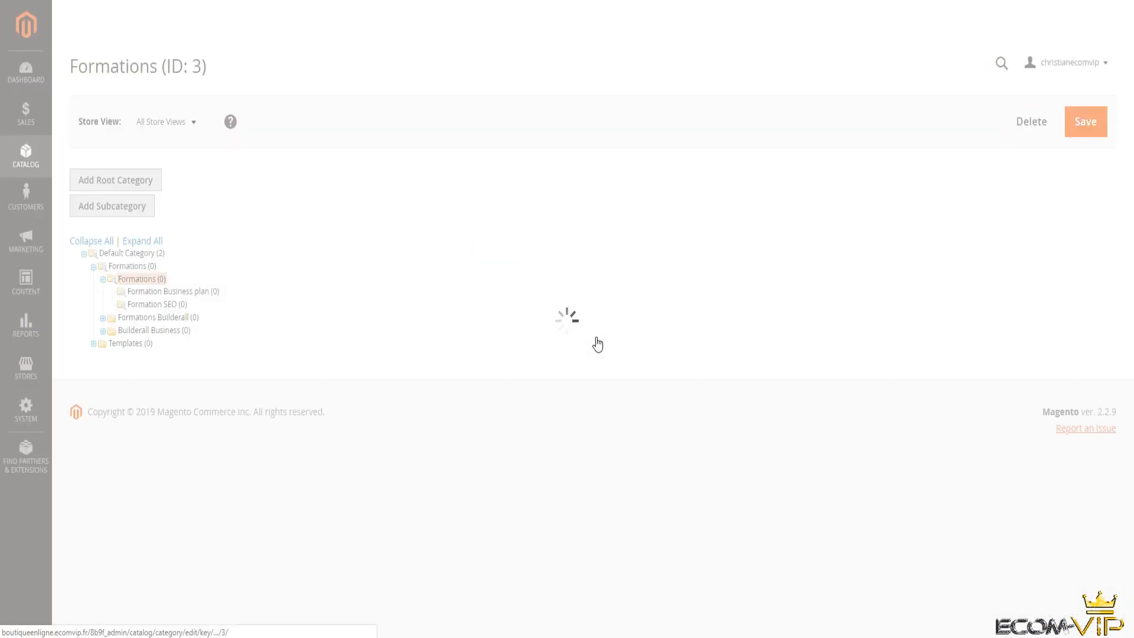
drag(595, 292, 496, 282)
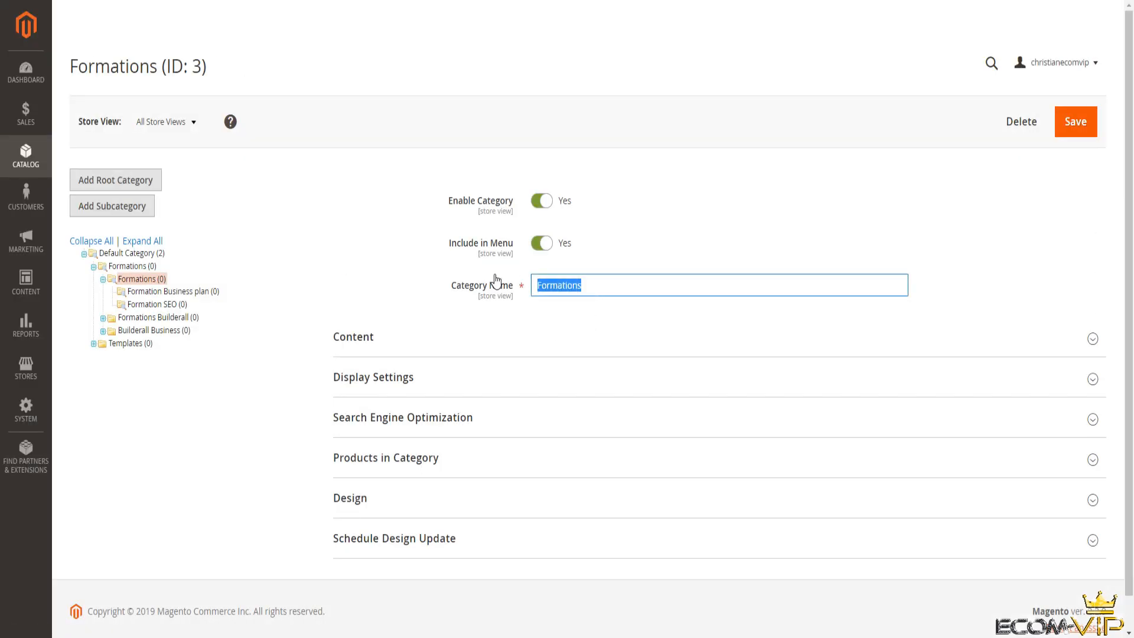
click(369, 460)
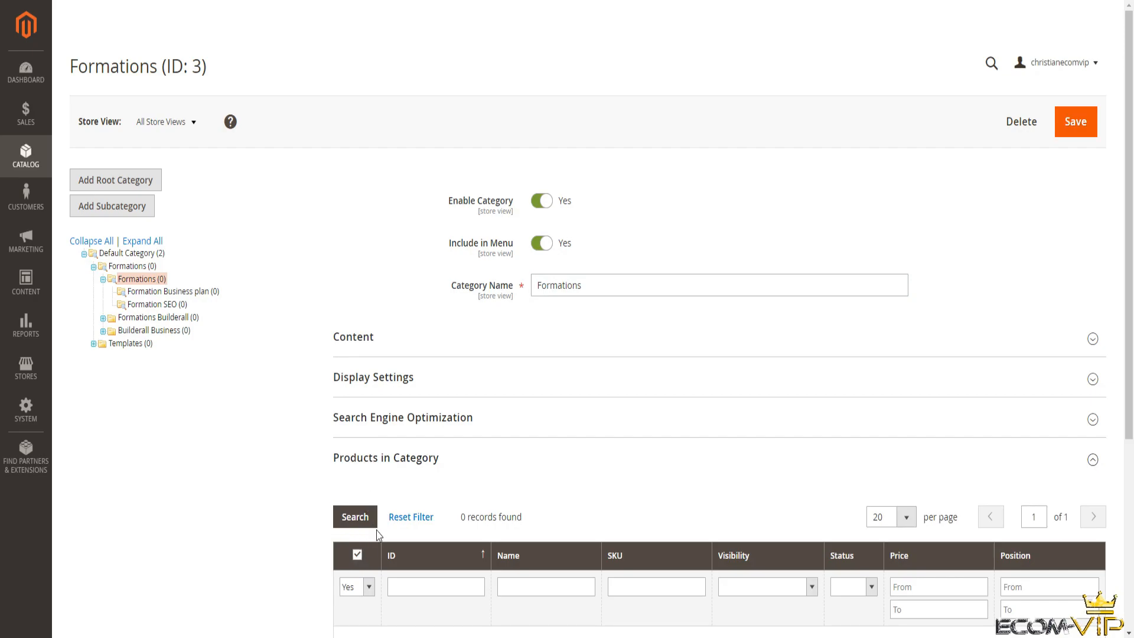
scroll(367, 462, down, 3)
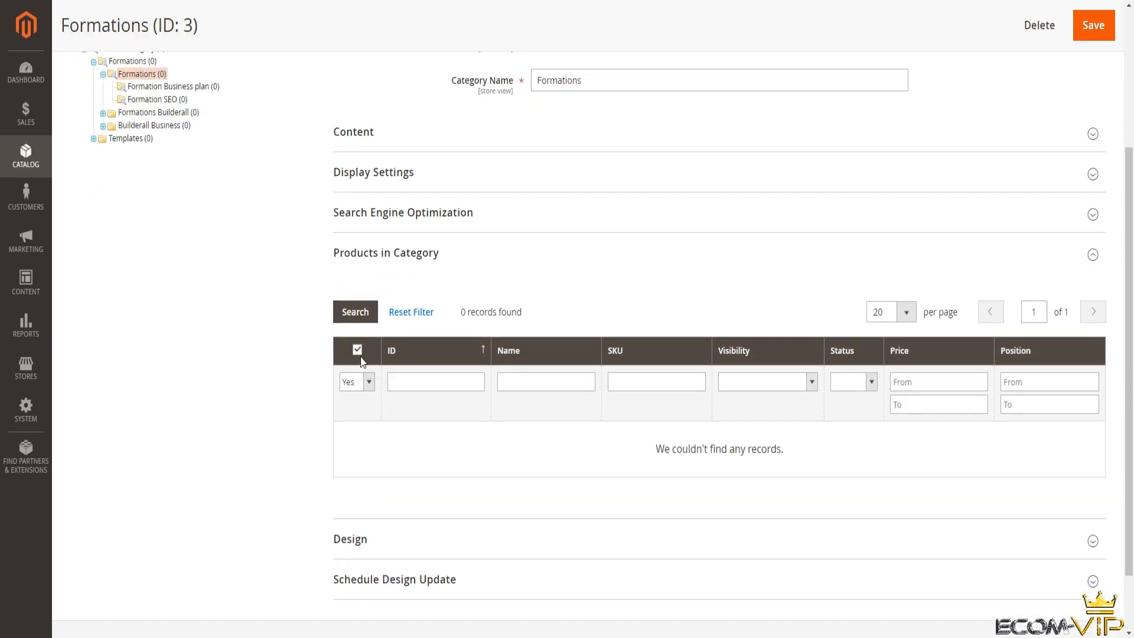
scroll(371, 369, up, 1)
scroll(370, 371, down, 1)
scroll(430, 342, up, 3)
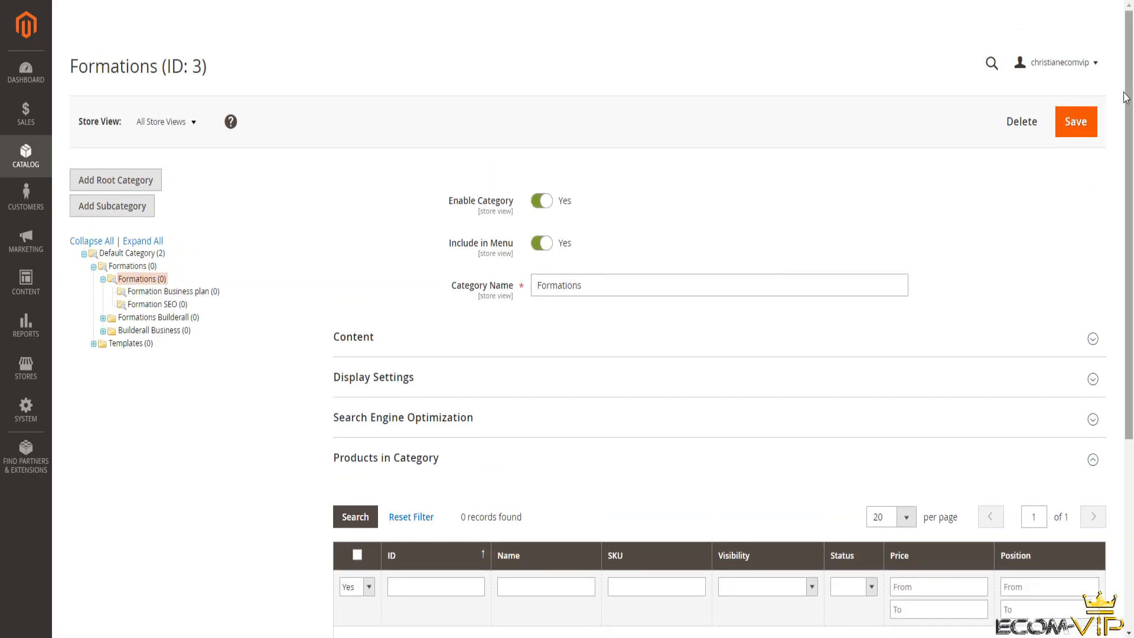
click(356, 556)
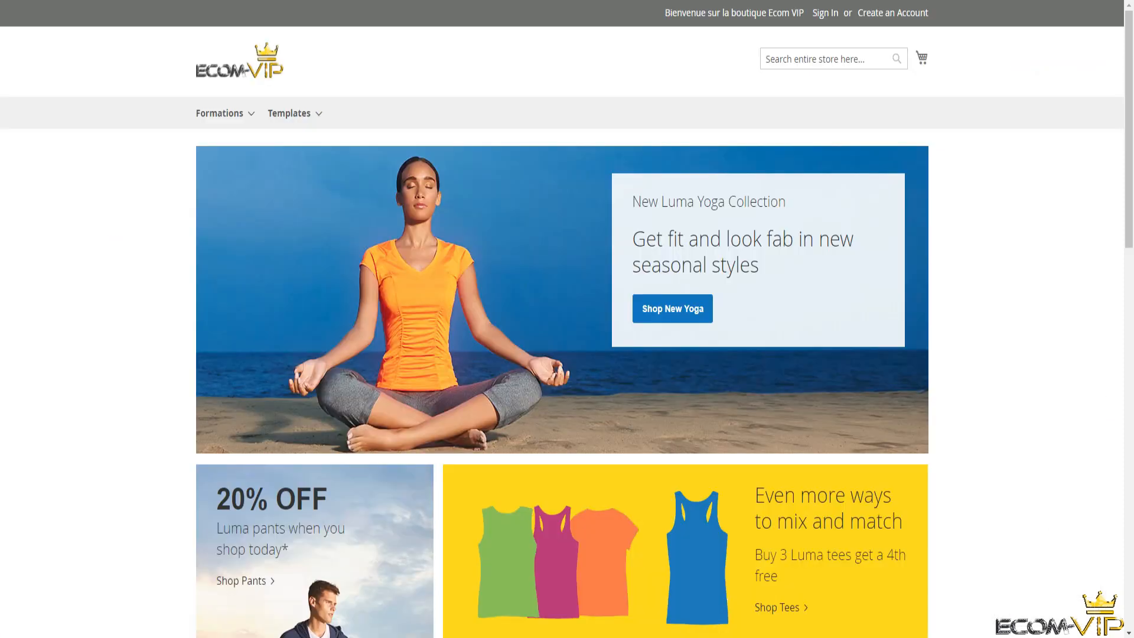
Step: Switch to the storefront and view the nested subcategories in the Formations menu
mouse_move(193, 122)
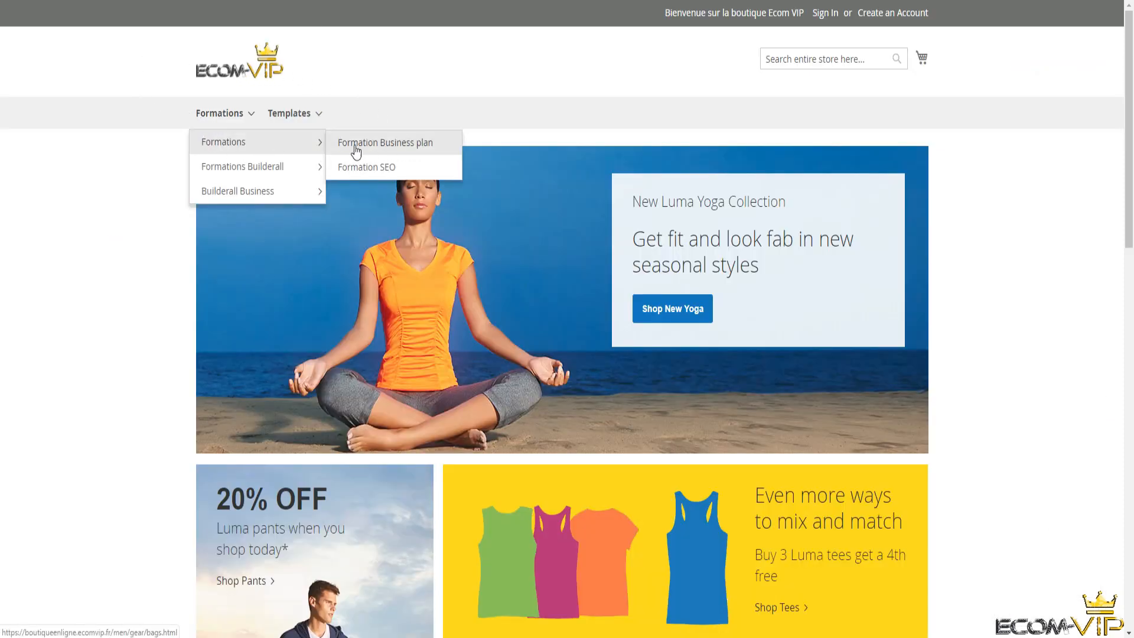
mouse_move(222, 172)
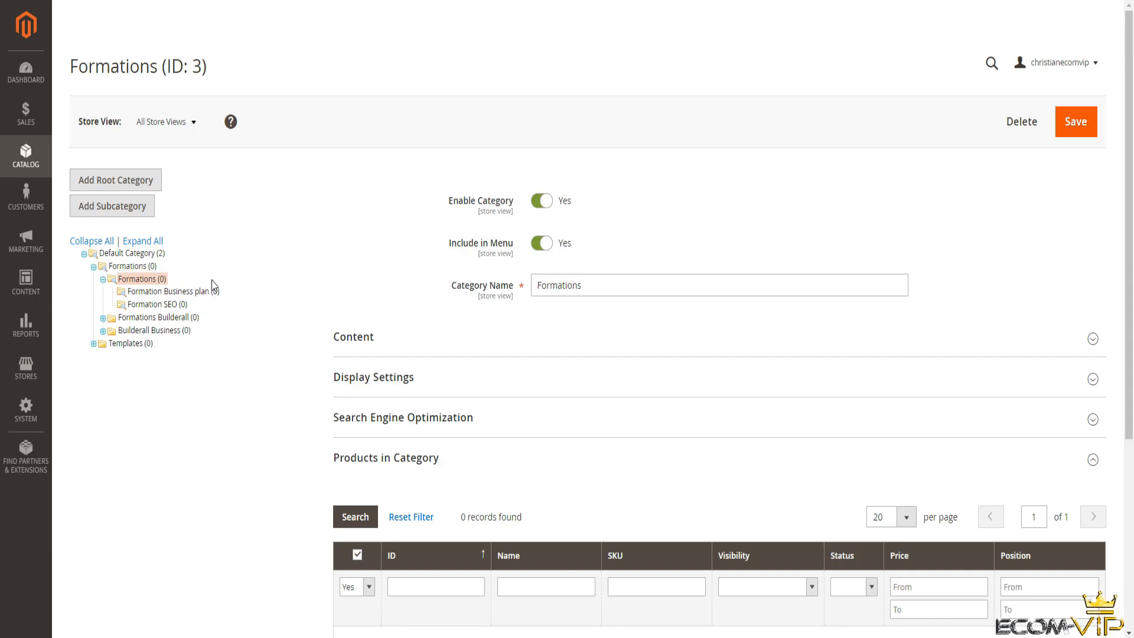
click(135, 211)
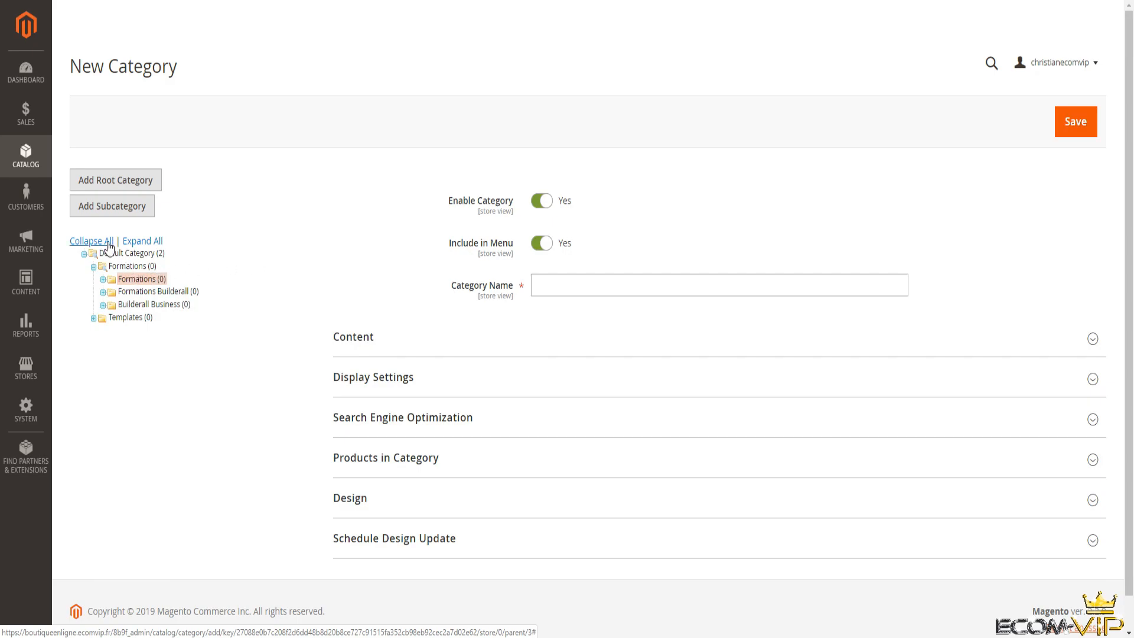
click(124, 257)
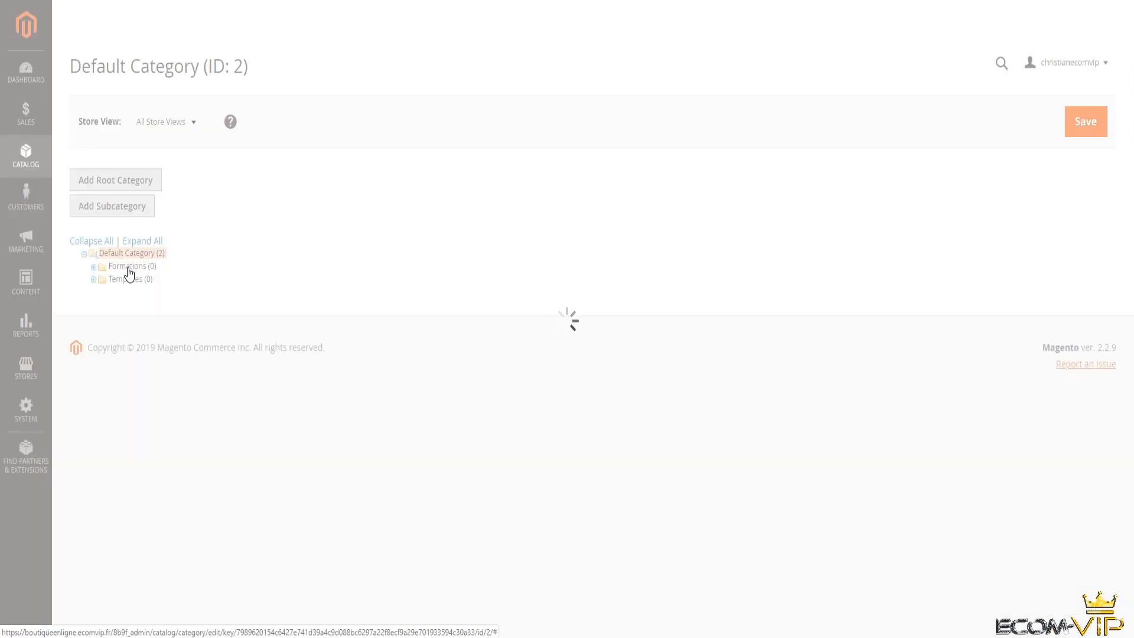
click(128, 268)
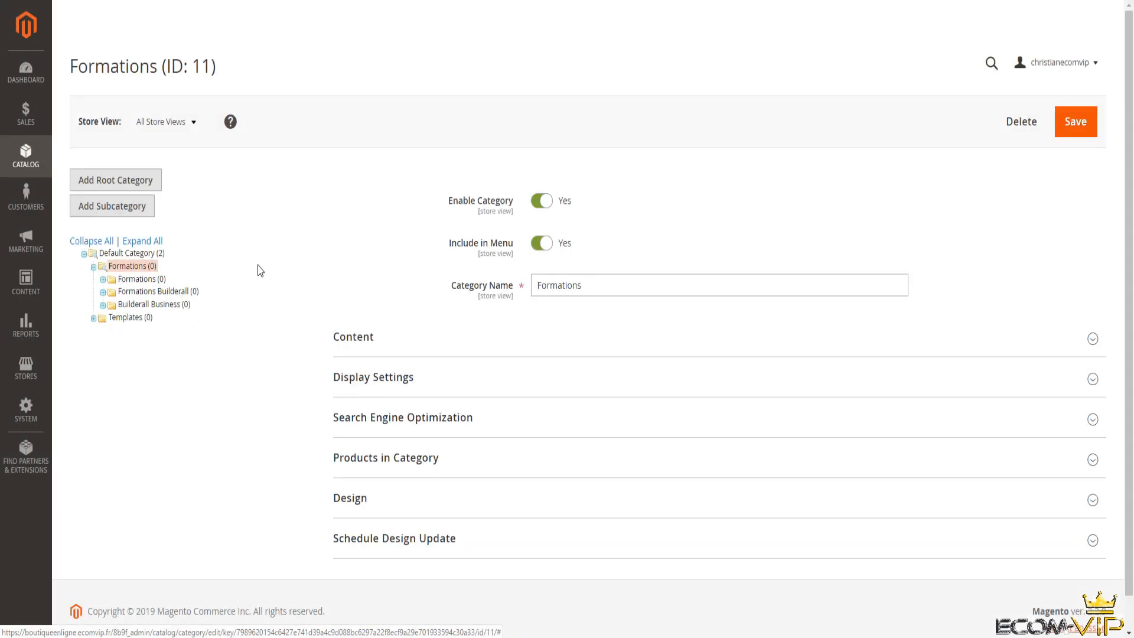
Step: Add a subcategory named "Marketing Builderall" under Default Category and save it
click(142, 255)
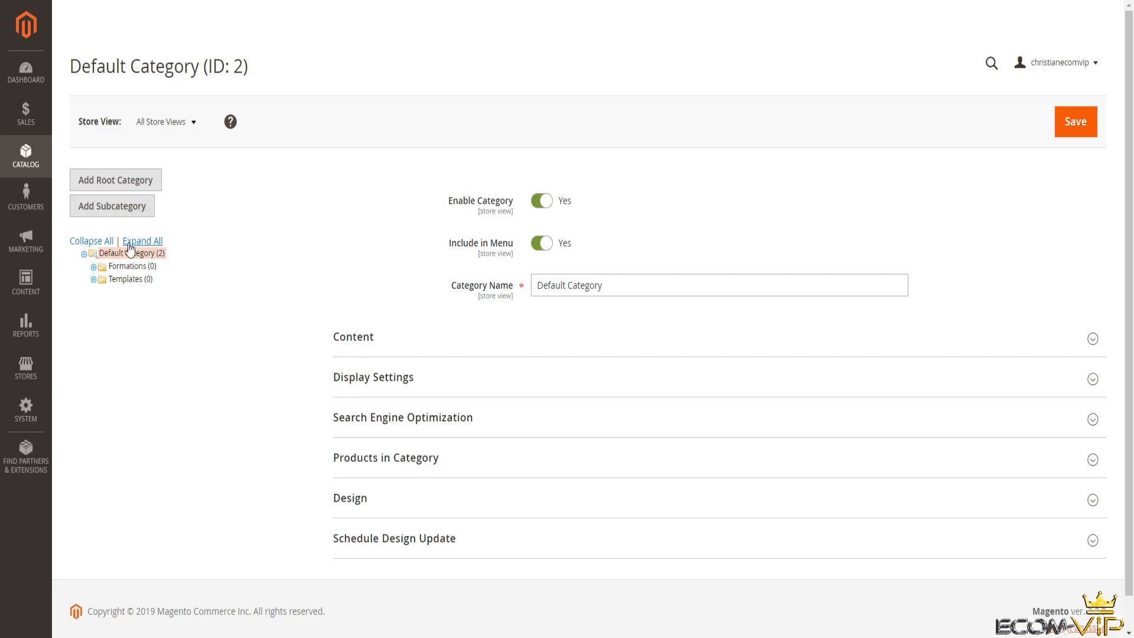
click(142, 255)
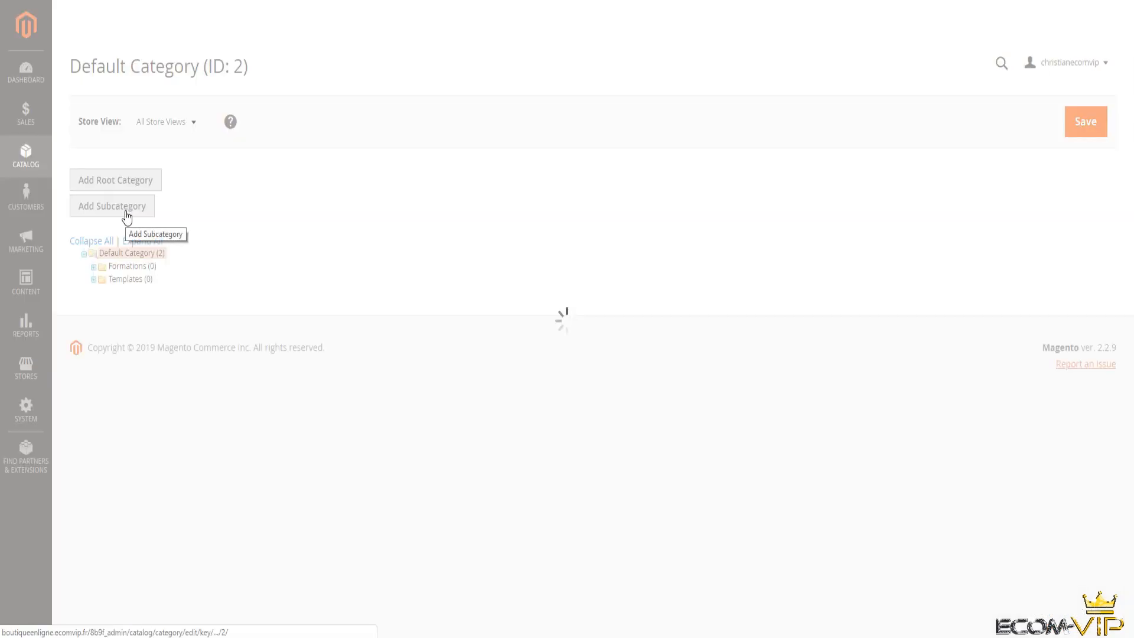
click(127, 216)
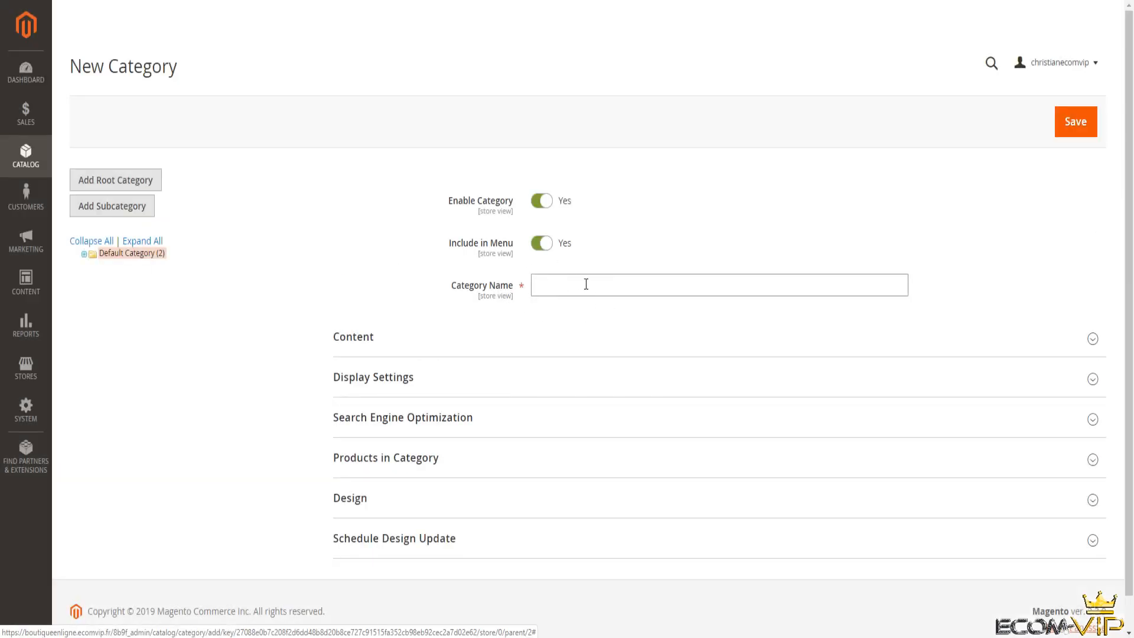
click(586, 284)
text(Marketing Builderall)
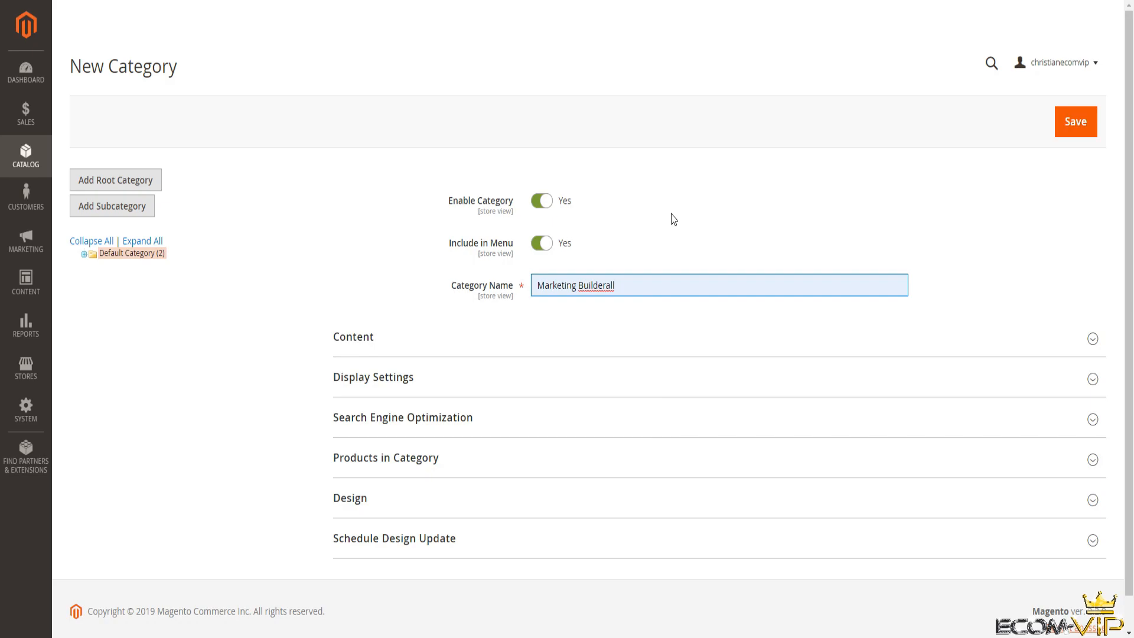
click(1083, 127)
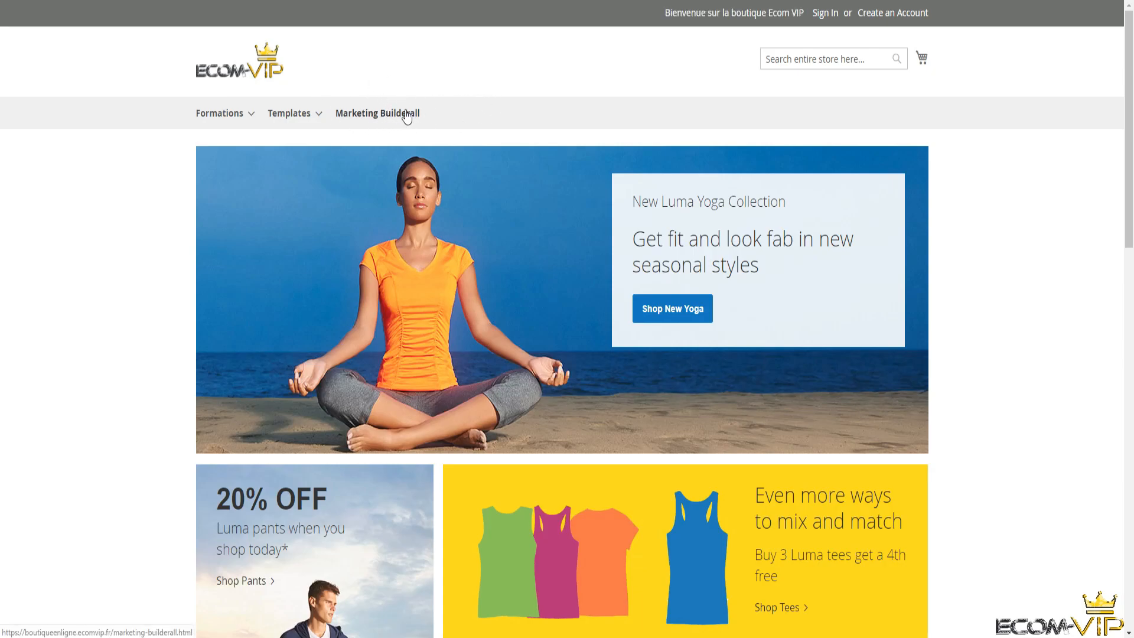
Step: Return to the category admin, add a subcategory named "promotion" under Marketing Builderall, and save it
click(506, 1)
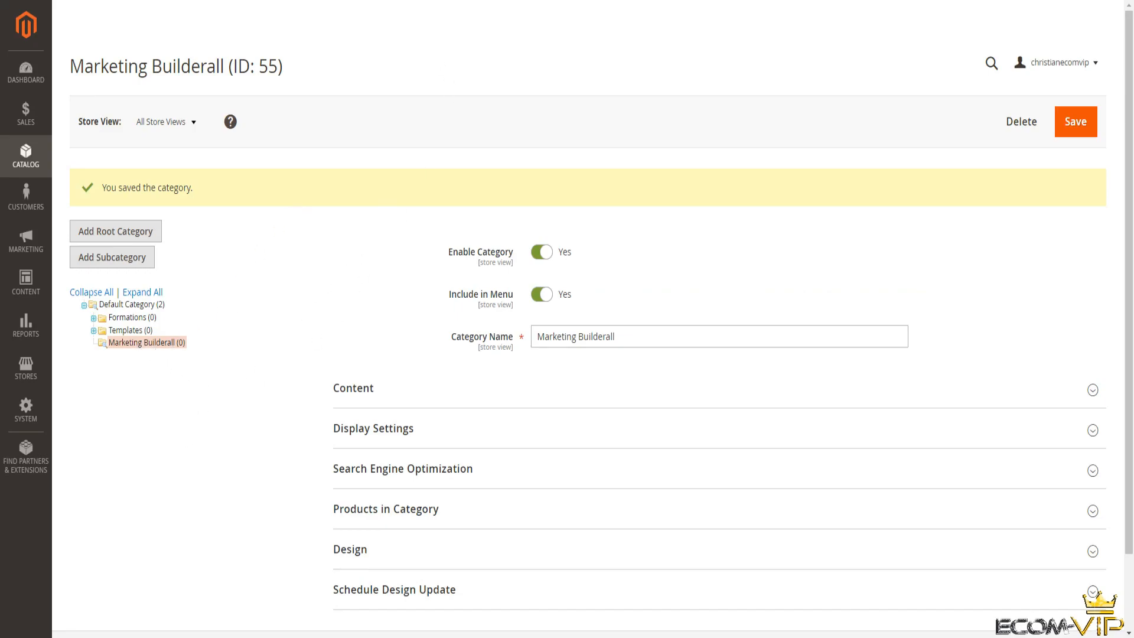
click(159, 346)
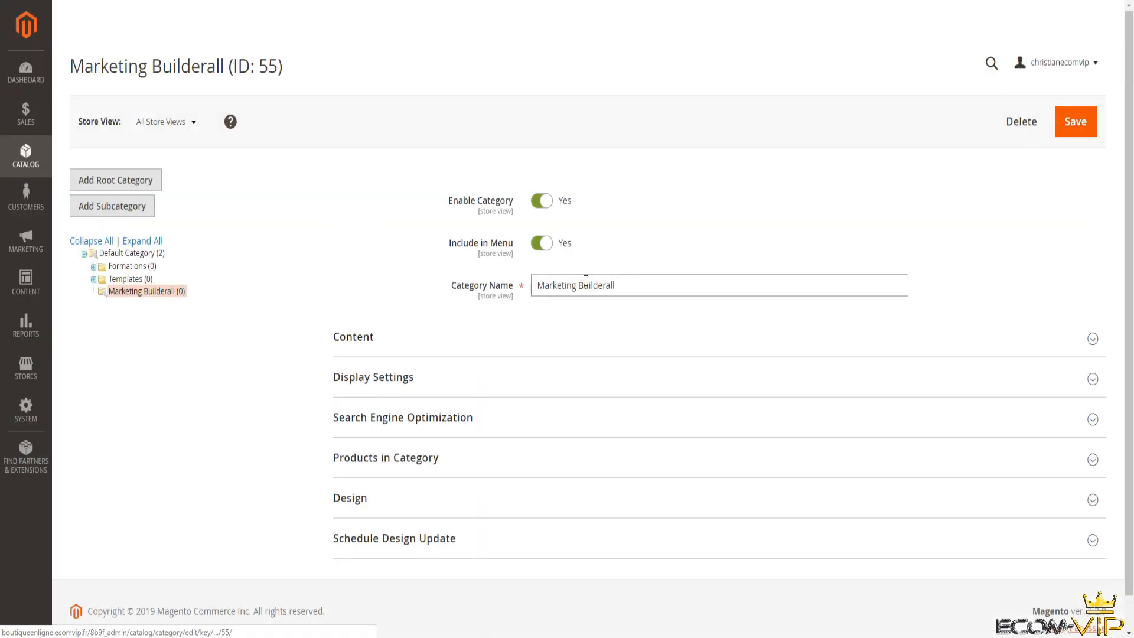
click(142, 212)
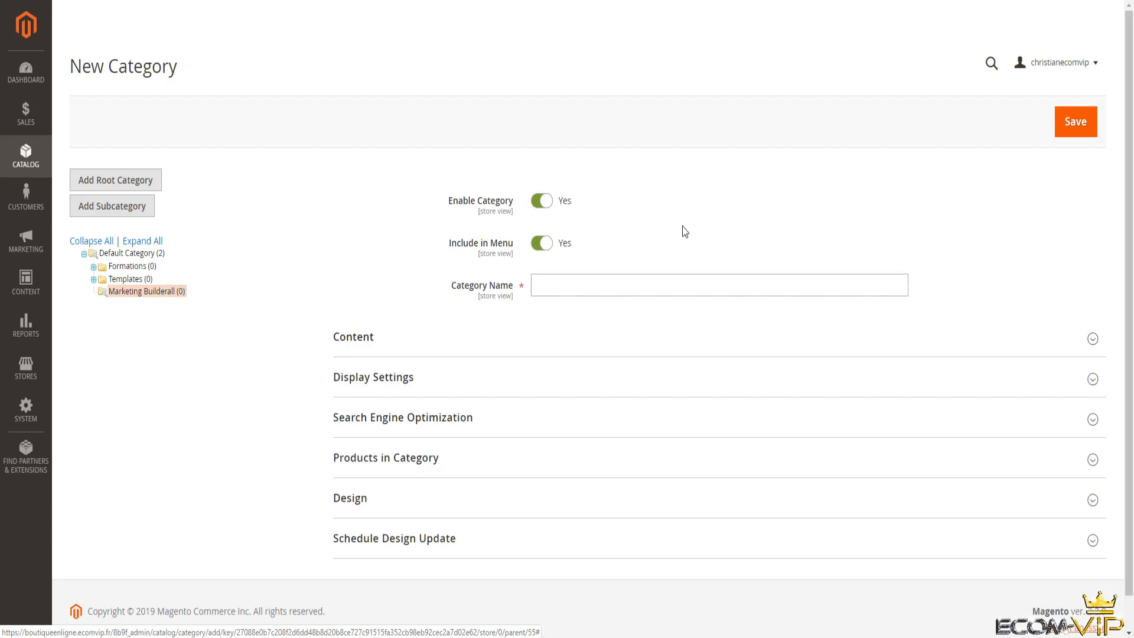
click(610, 284)
text(promotion)
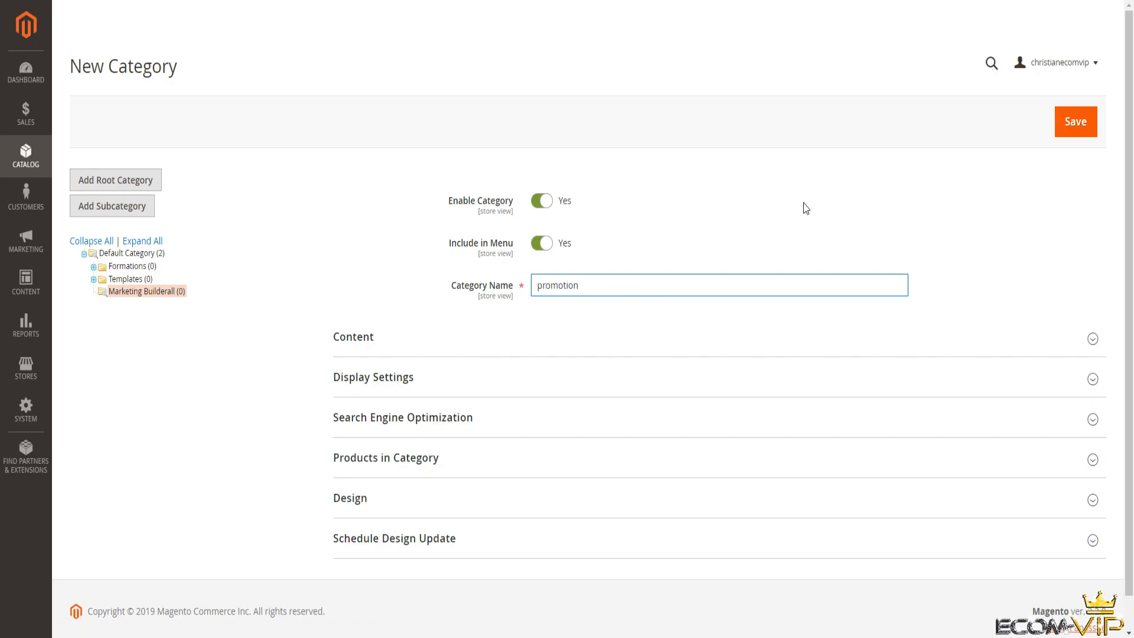
click(1071, 123)
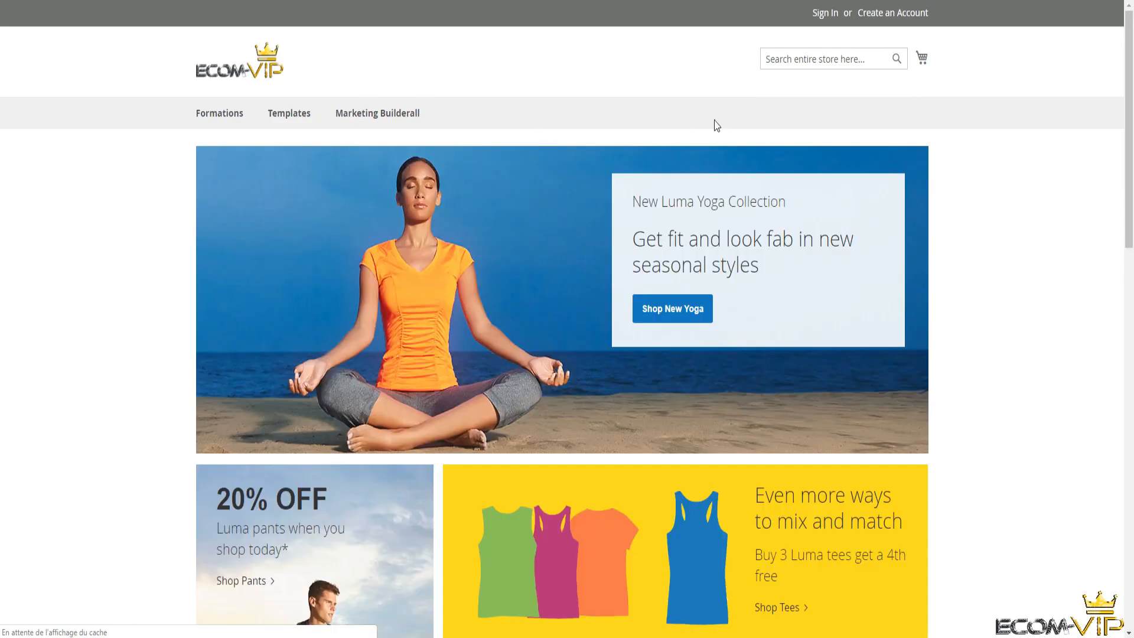
Step: Check the Marketing Builderall menu on the storefront for the promotion subcategory
mouse_move(426, 115)
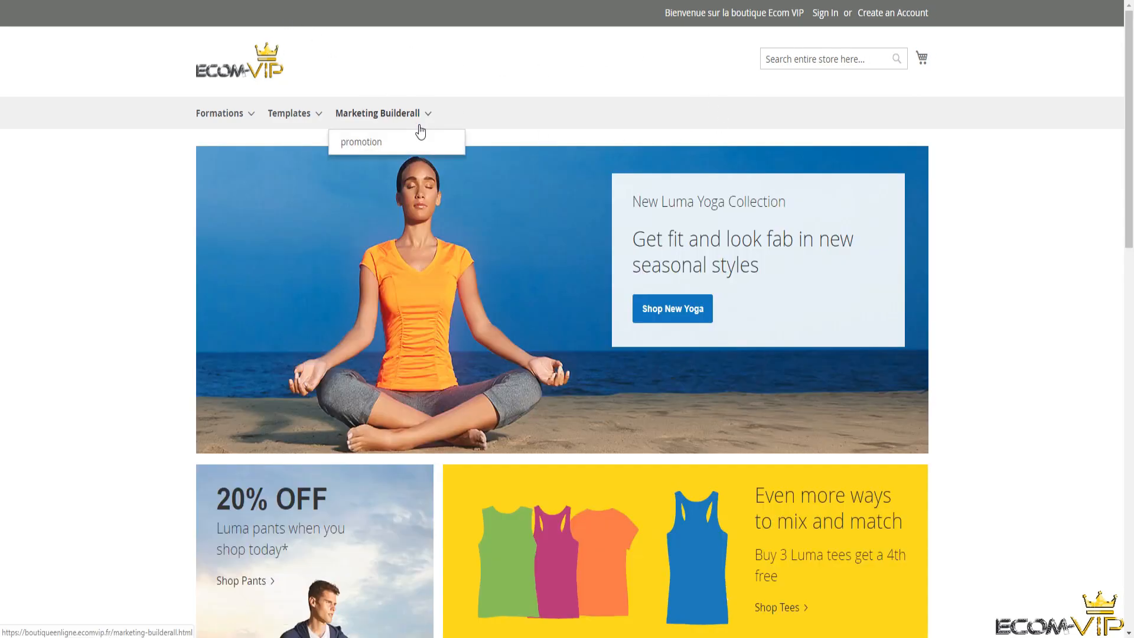
click(418, 142)
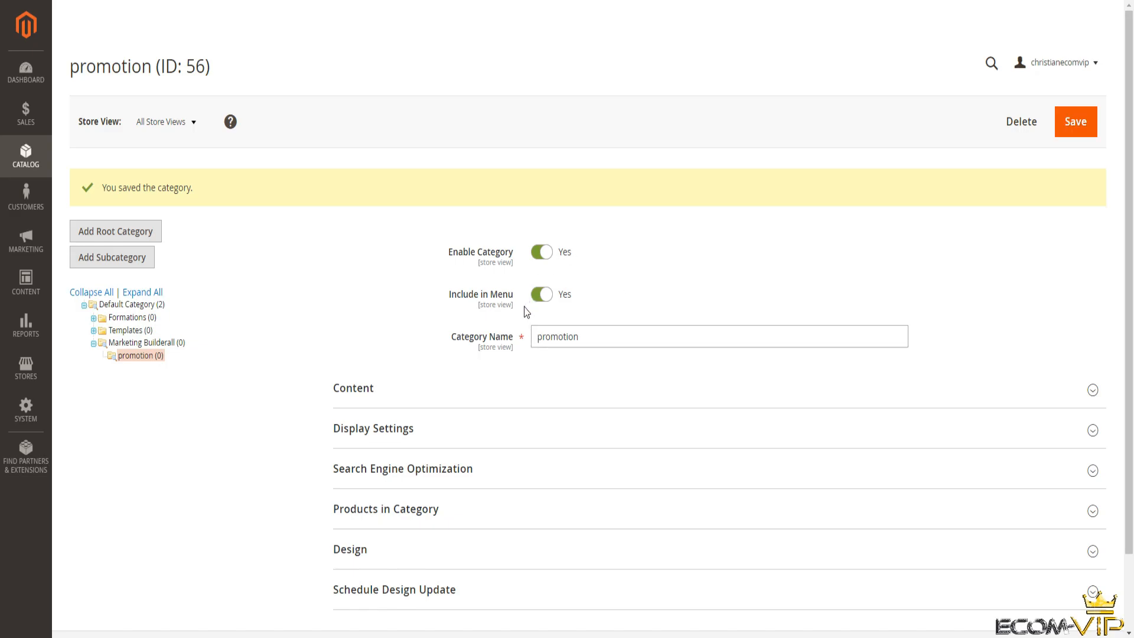
Step: Disable the promotion category, exclude it from the menu, and save it
click(535, 253)
click(540, 297)
click(1057, 120)
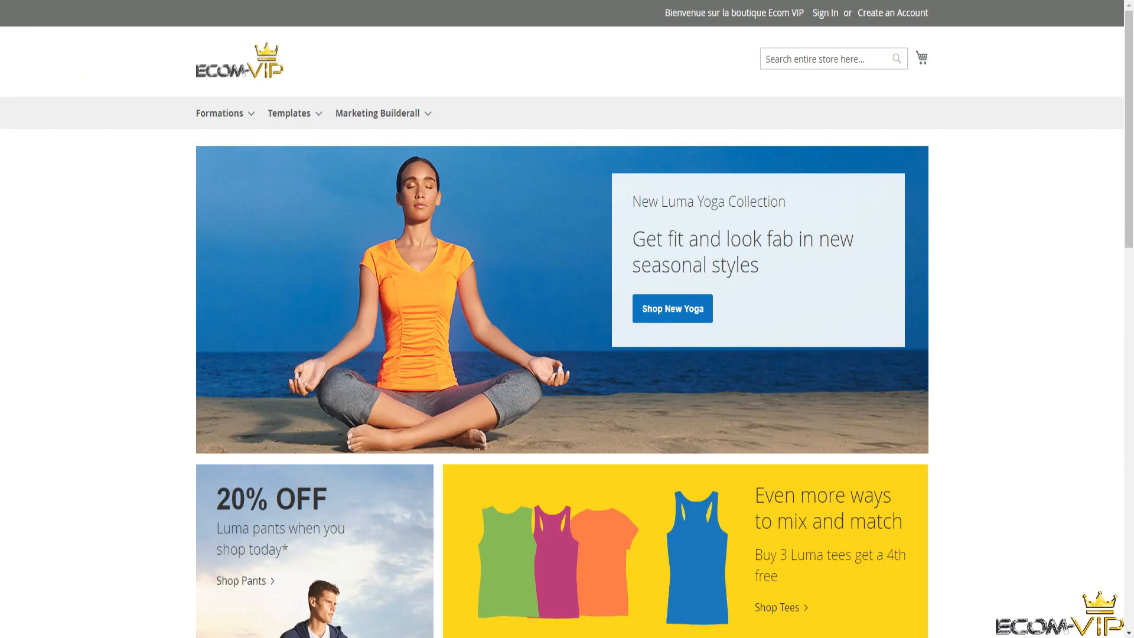
Step: Reload the storefront, check the Marketing Builderall menu entry, and return to the category admin
key(F5)
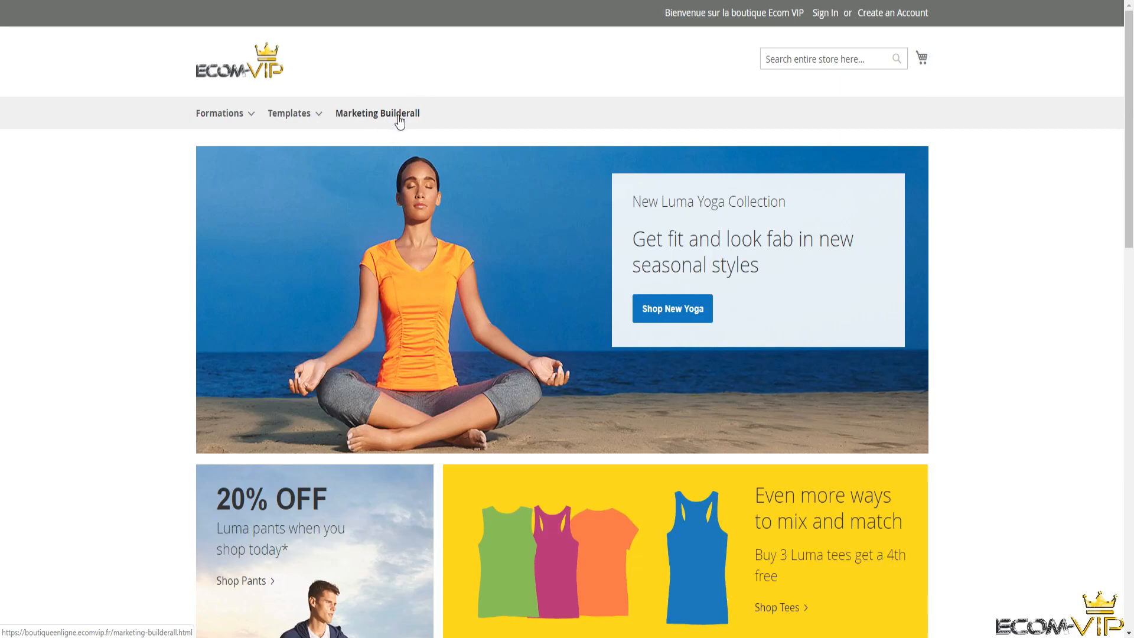
key(ctrl+Tab)
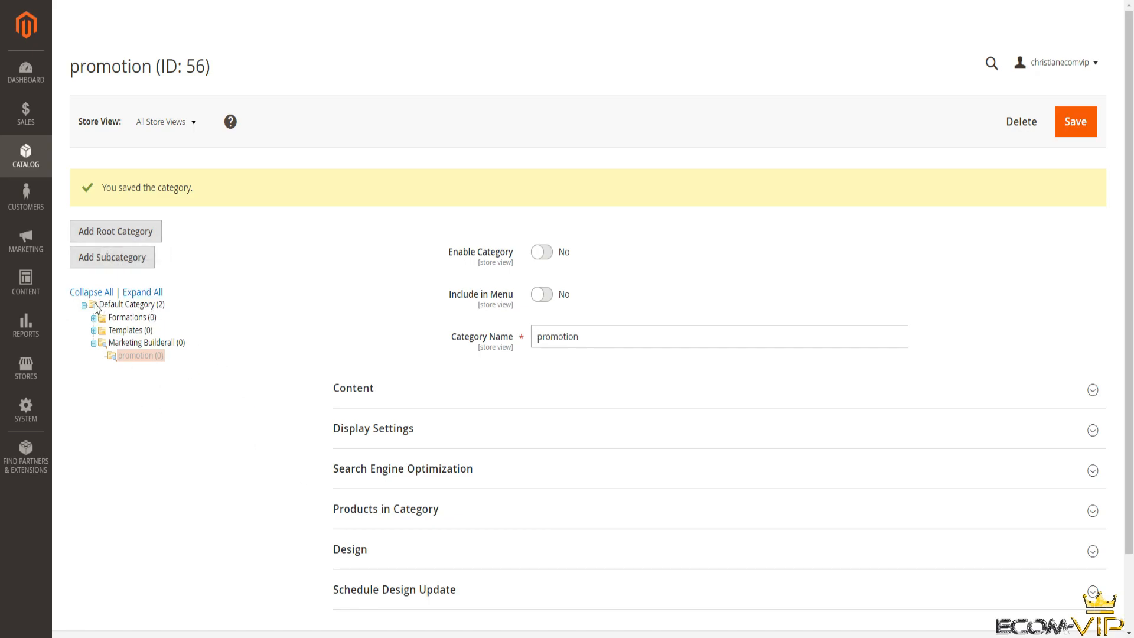
Step: Move the promotion category from Marketing Builderall into the Formations category and accept the move
scroll(488, 309, down, 1)
scroll(488, 308, up, 1)
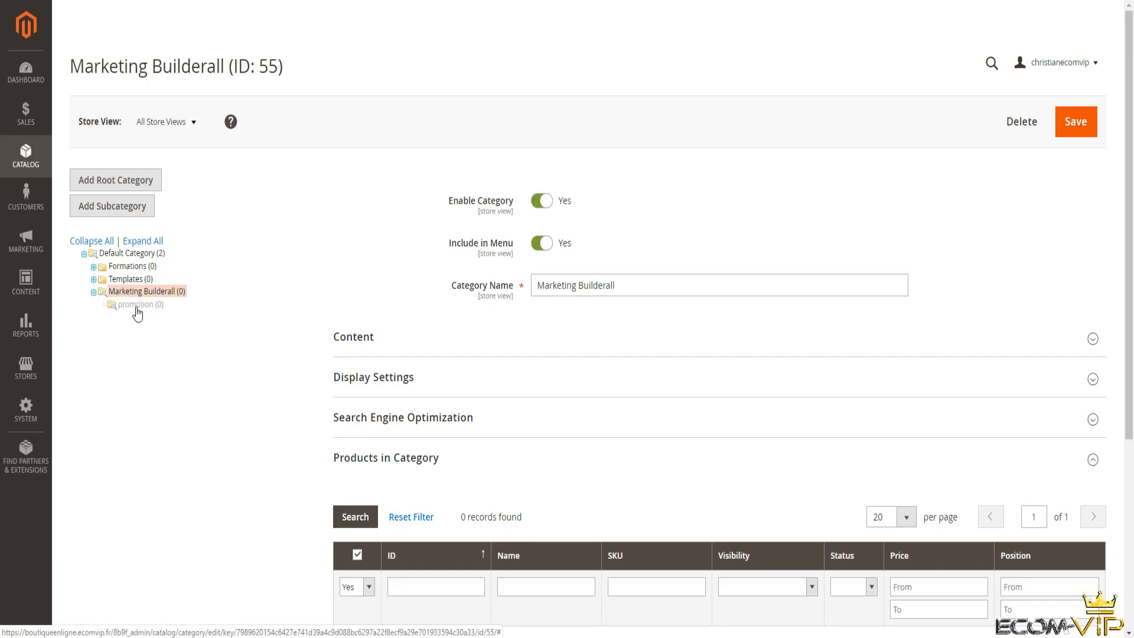
drag(137, 313, 137, 269)
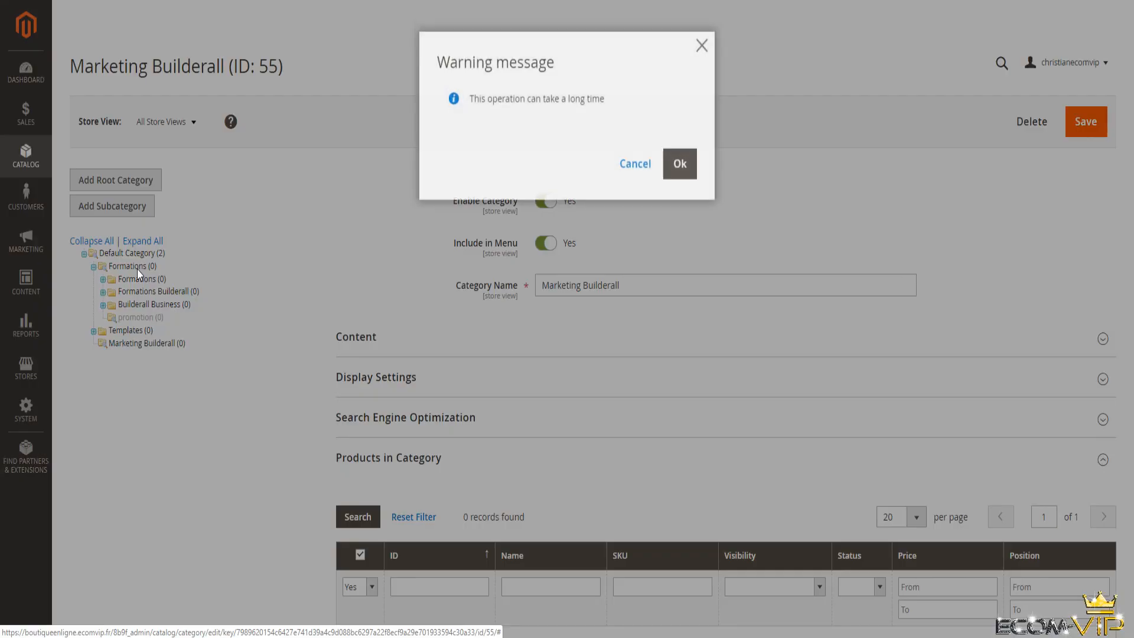
click(682, 172)
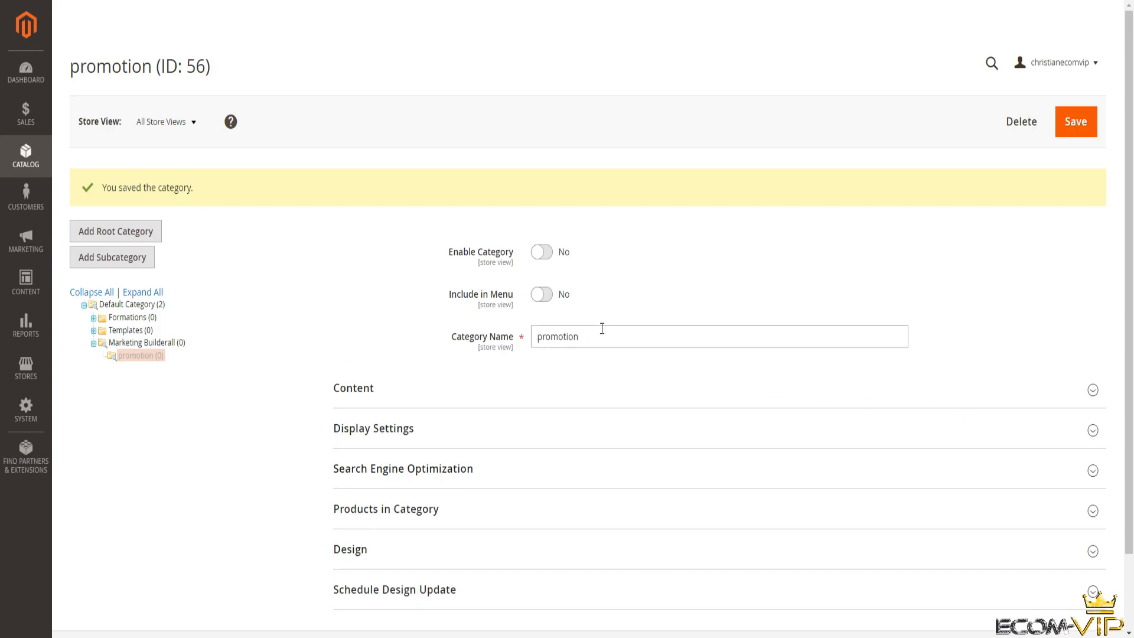
Step: Enable the promotion category, include it in the menu, and expand its Content settings
click(541, 294)
click(542, 253)
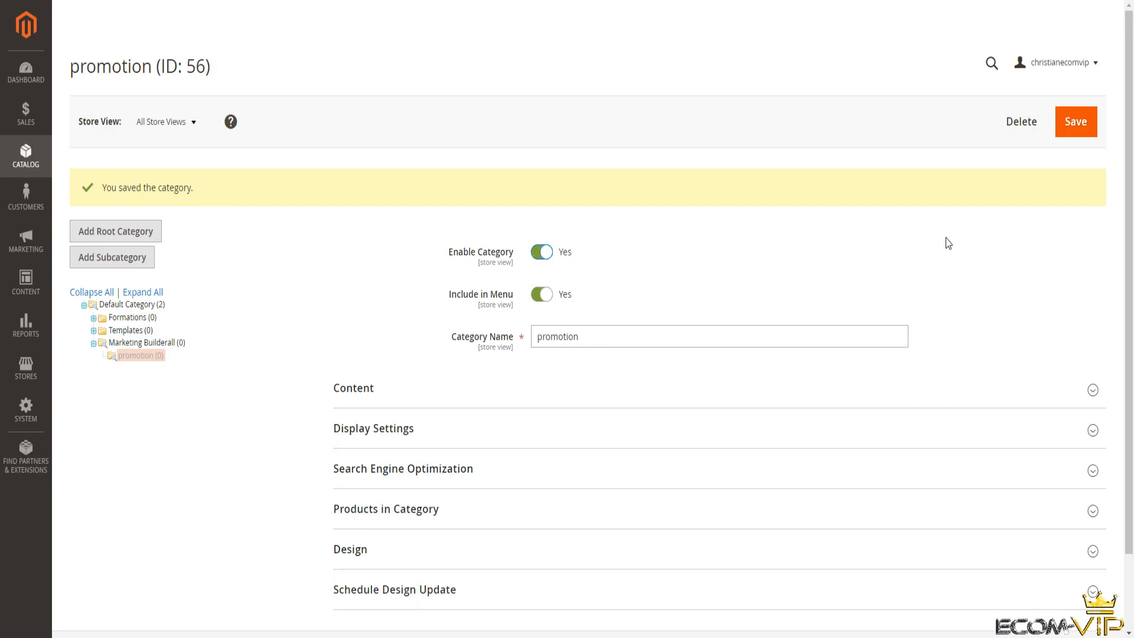
click(1094, 391)
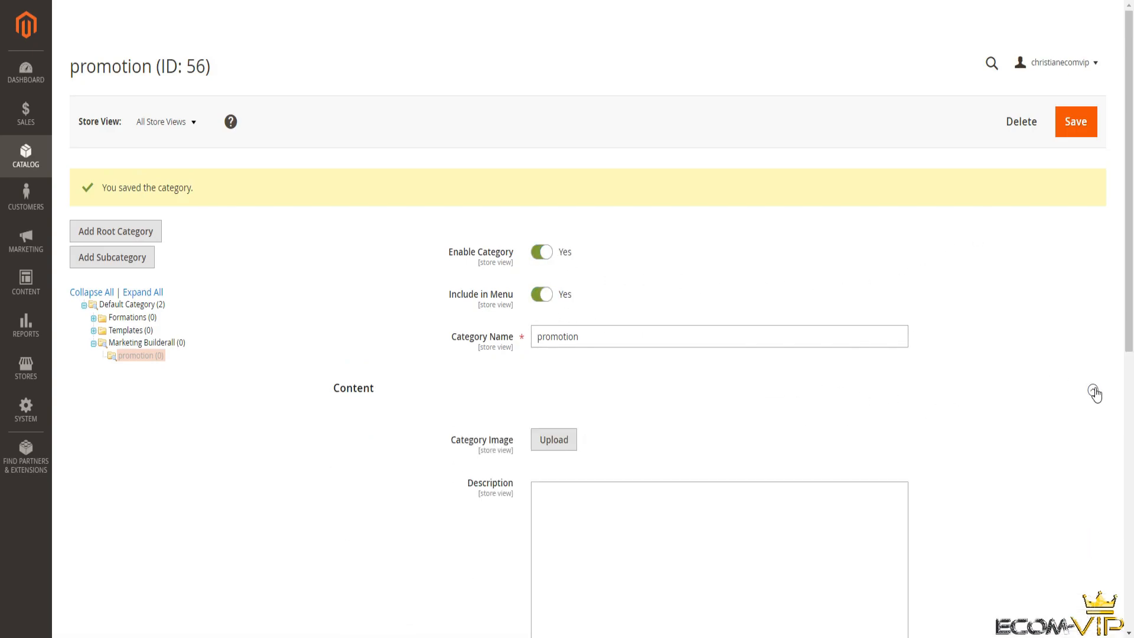
Step: Review the promotion category's Content fields, expand Display Settings, and choose Products only as the Display Mode
scroll(579, 421, down, 1)
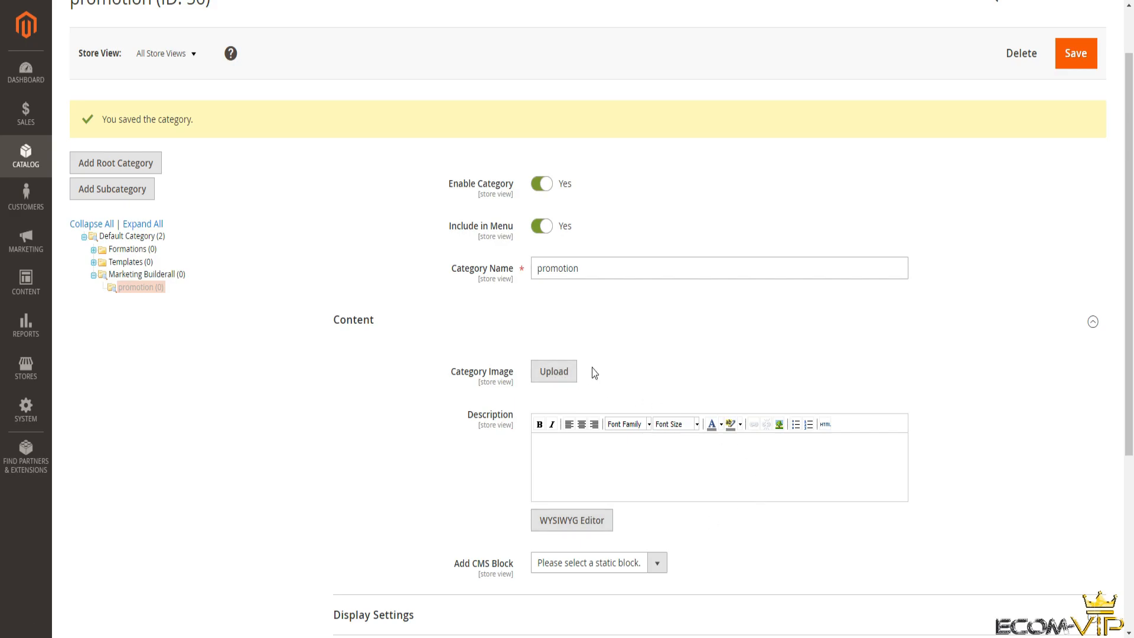
scroll(598, 371, down, 2)
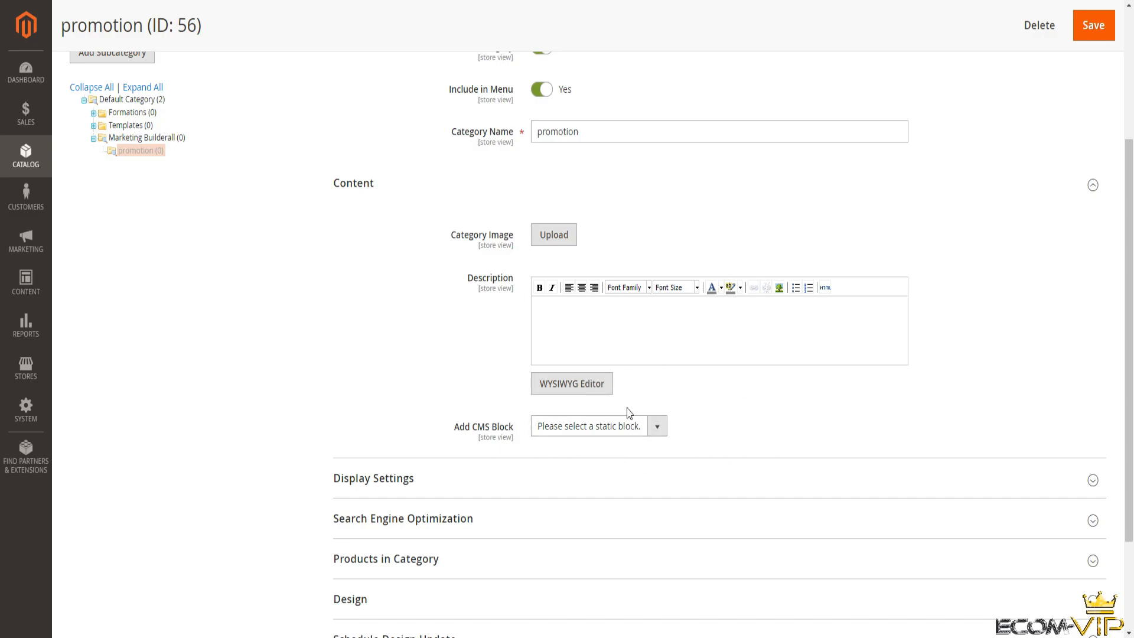
click(1094, 481)
scroll(975, 430, down, 2)
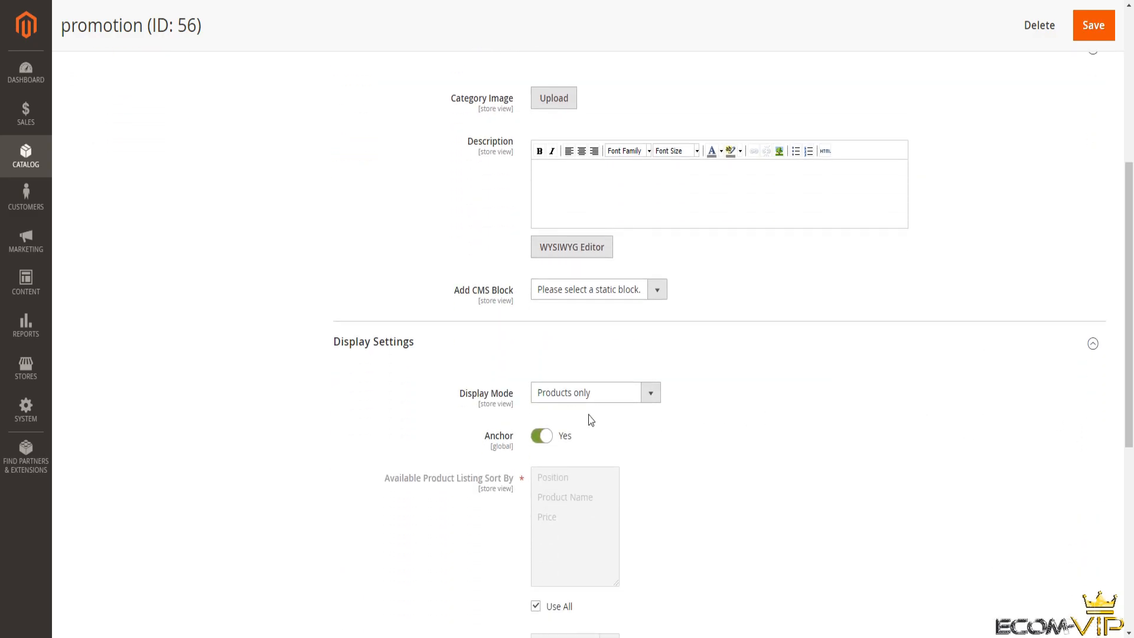
click(651, 394)
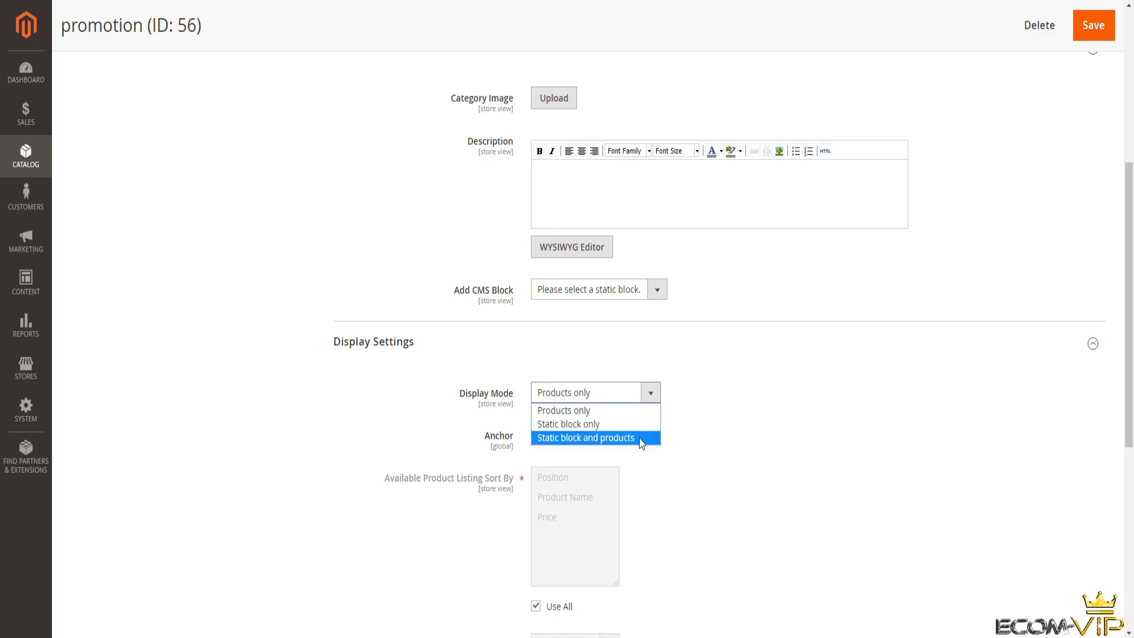
click(635, 412)
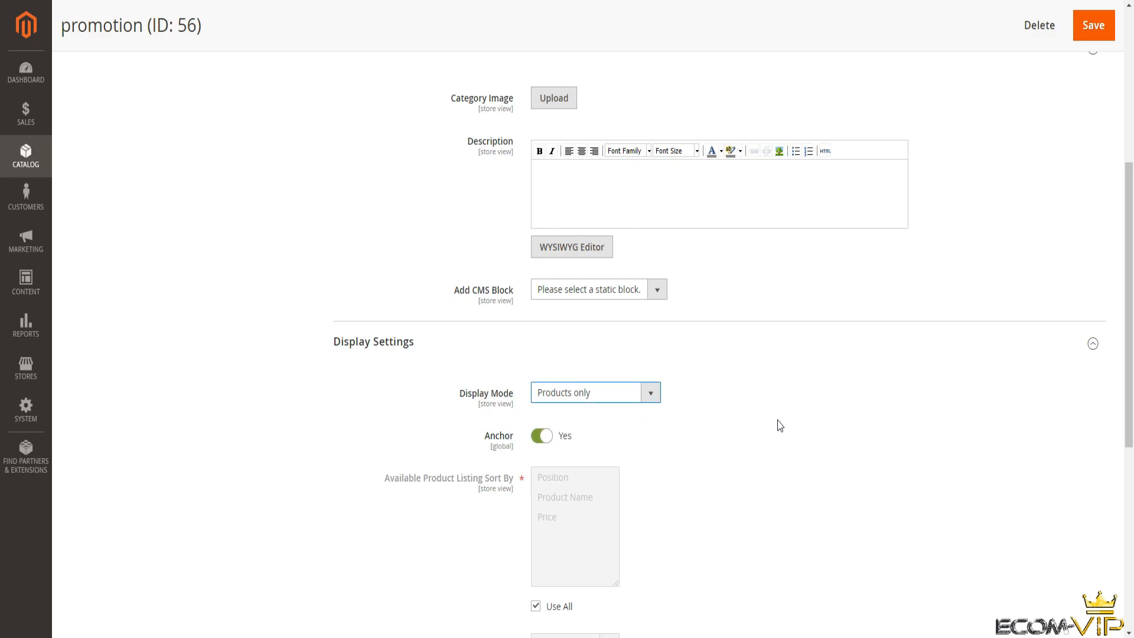
scroll(779, 425, down, 2)
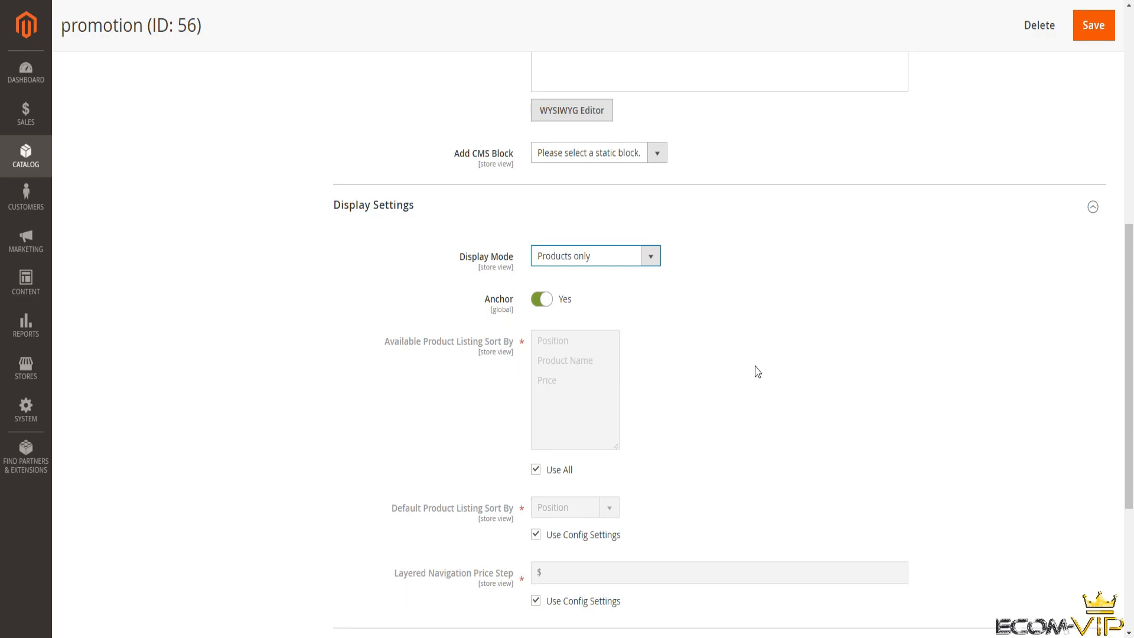
scroll(629, 374, up, 2)
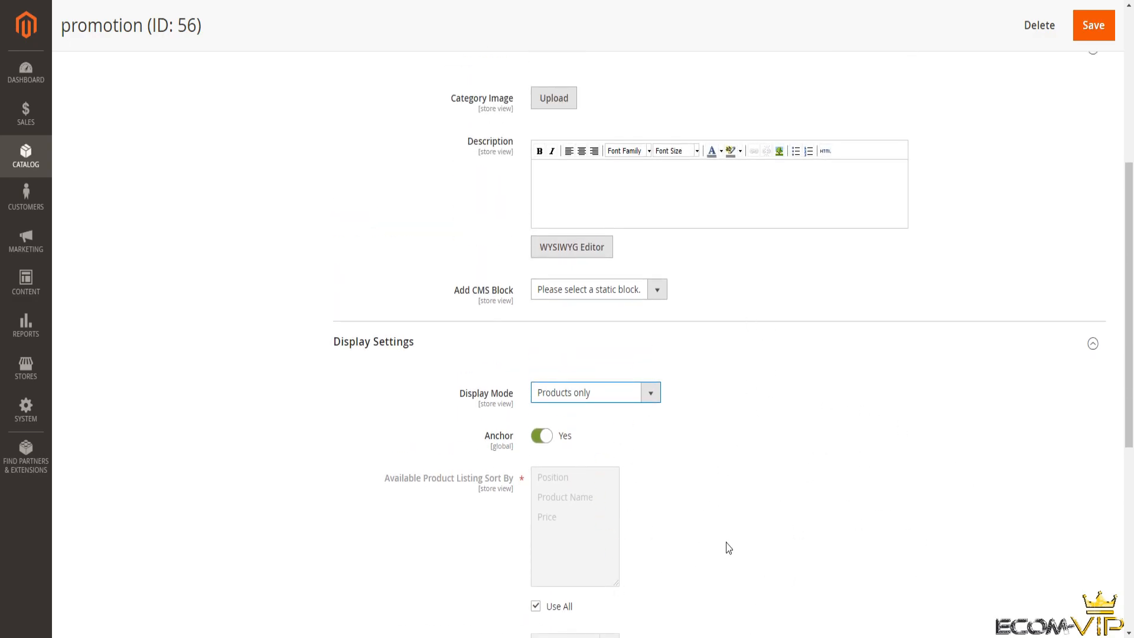
scroll(729, 548, down, 2)
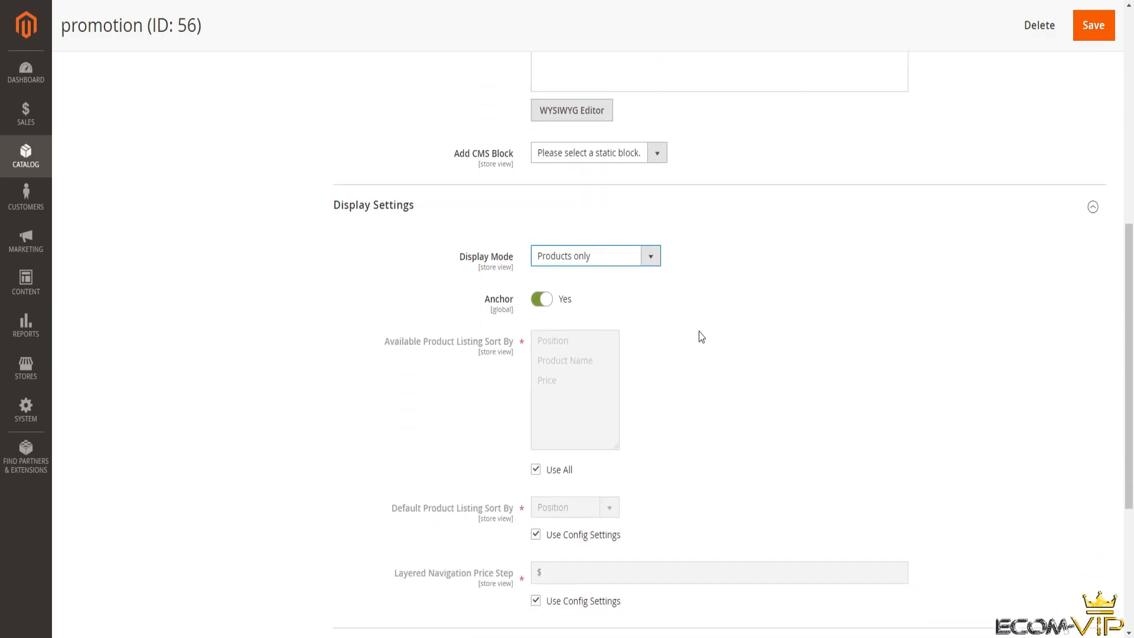
scroll(573, 384, down, 4)
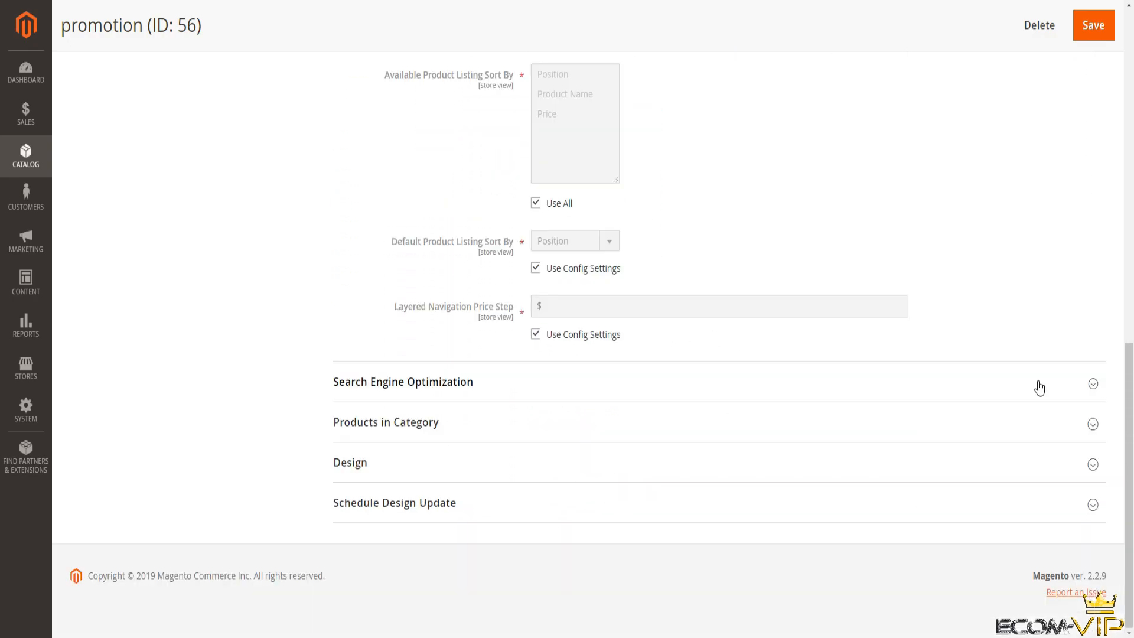
Step: Expand Search Engine Optimization for the promotion category and review its URL key and meta fields
click(1038, 388)
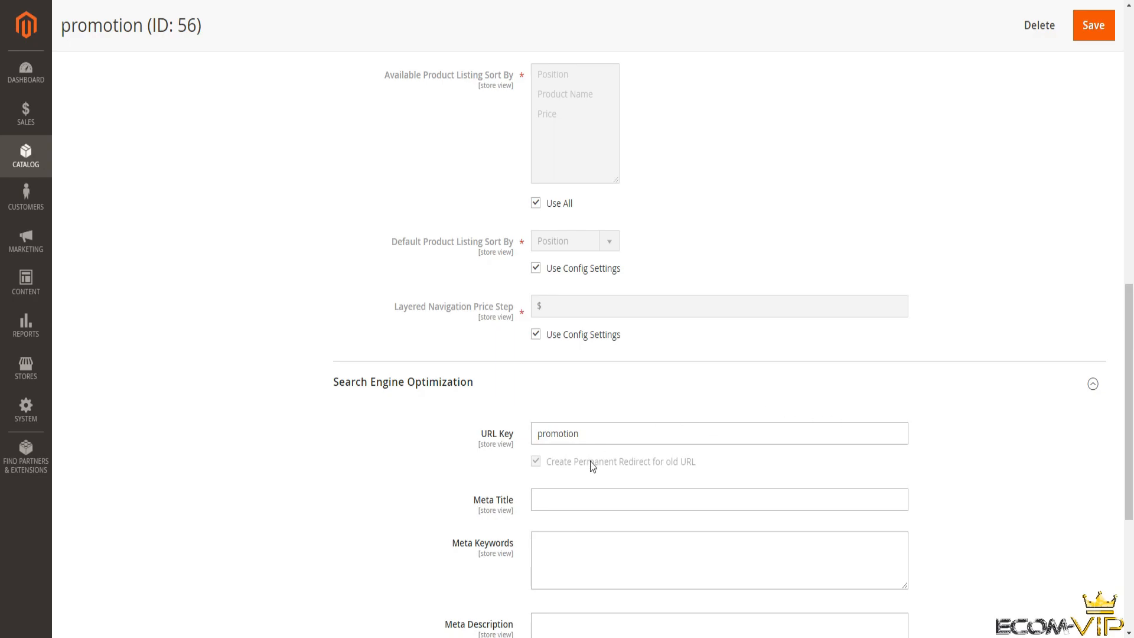
scroll(612, 464, down, 5)
scroll(656, 423, up, 4)
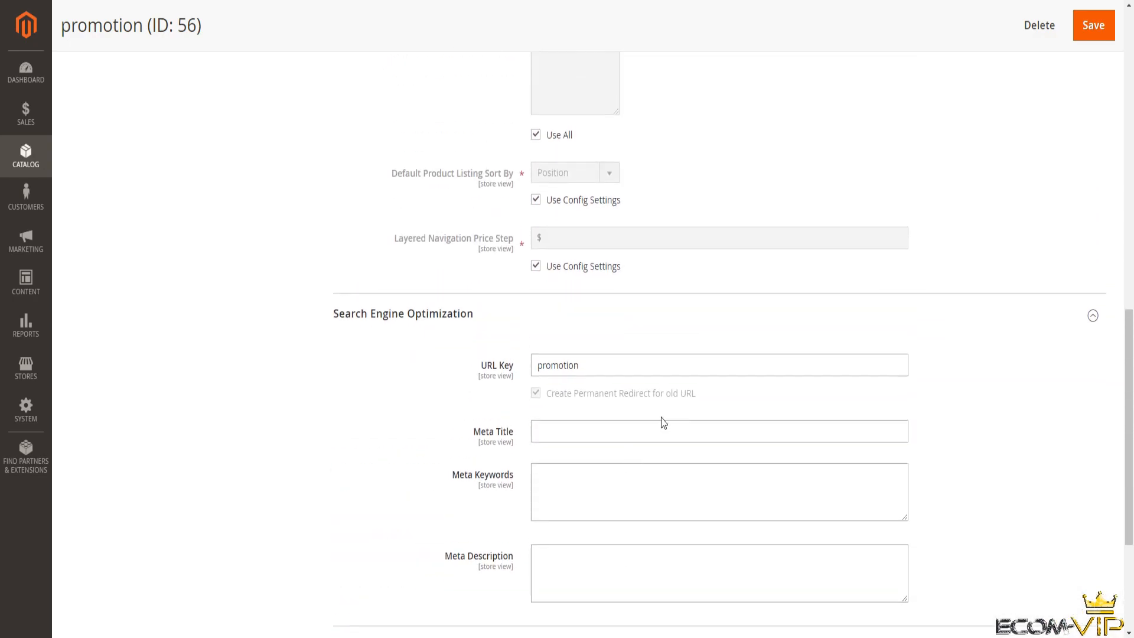
scroll(585, 417, up, 5)
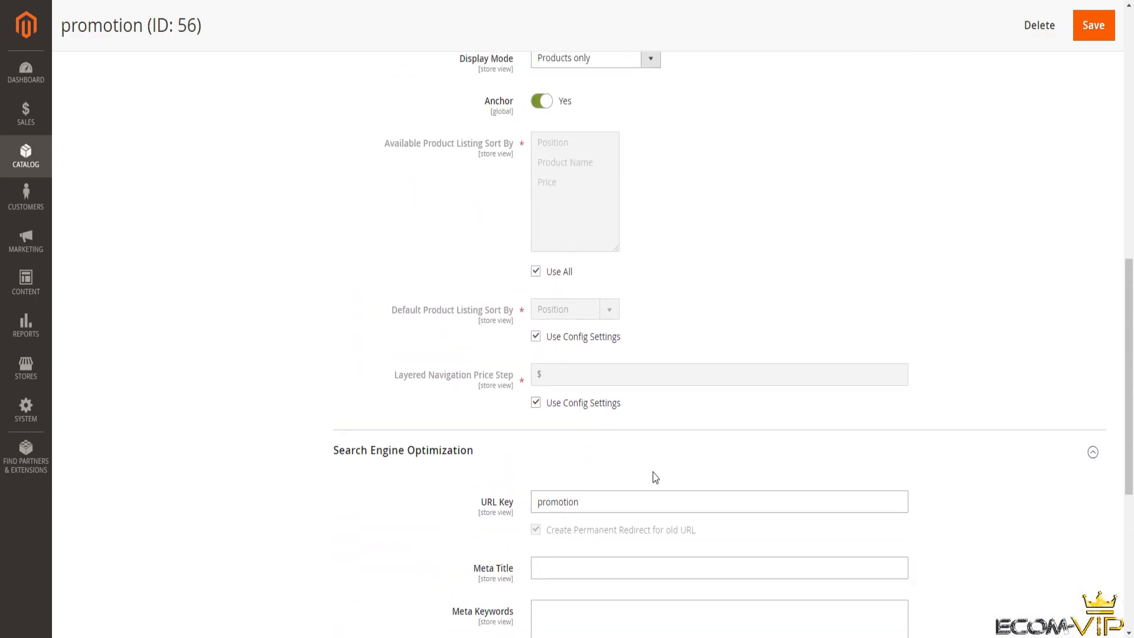
scroll(684, 354, down, 5)
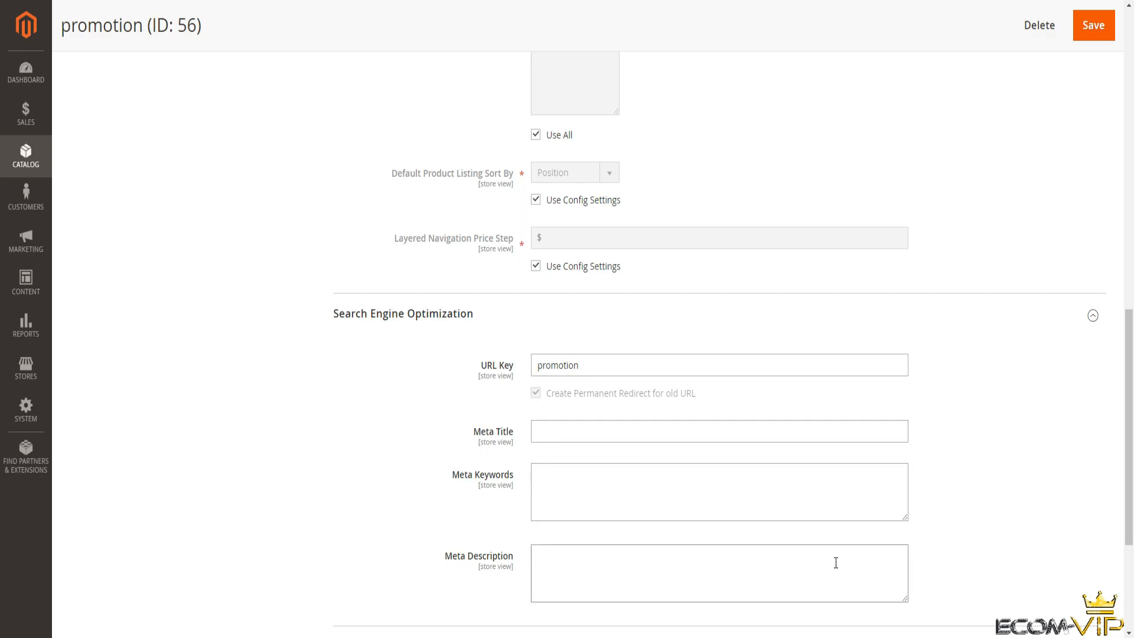
scroll(836, 562, down, 3)
Step: Expand Products in Category for the promotion category and examine its product grid alongside the other settings
click(1095, 451)
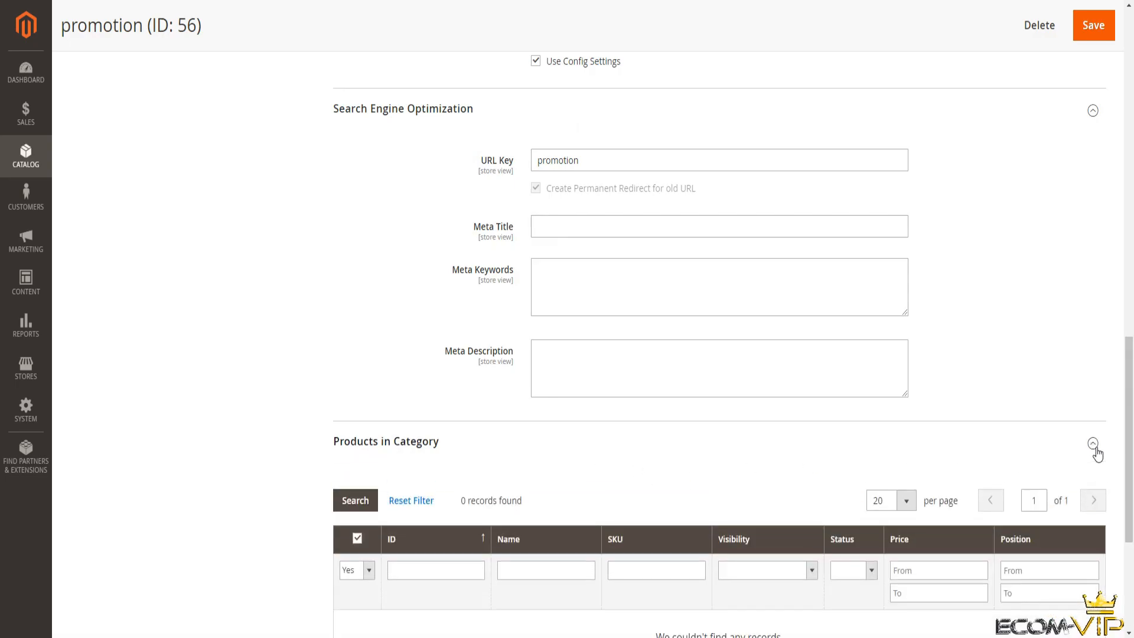
scroll(815, 464, down, 2)
scroll(531, 430, up, 3)
scroll(438, 583, down, 4)
scroll(666, 519, up, 8)
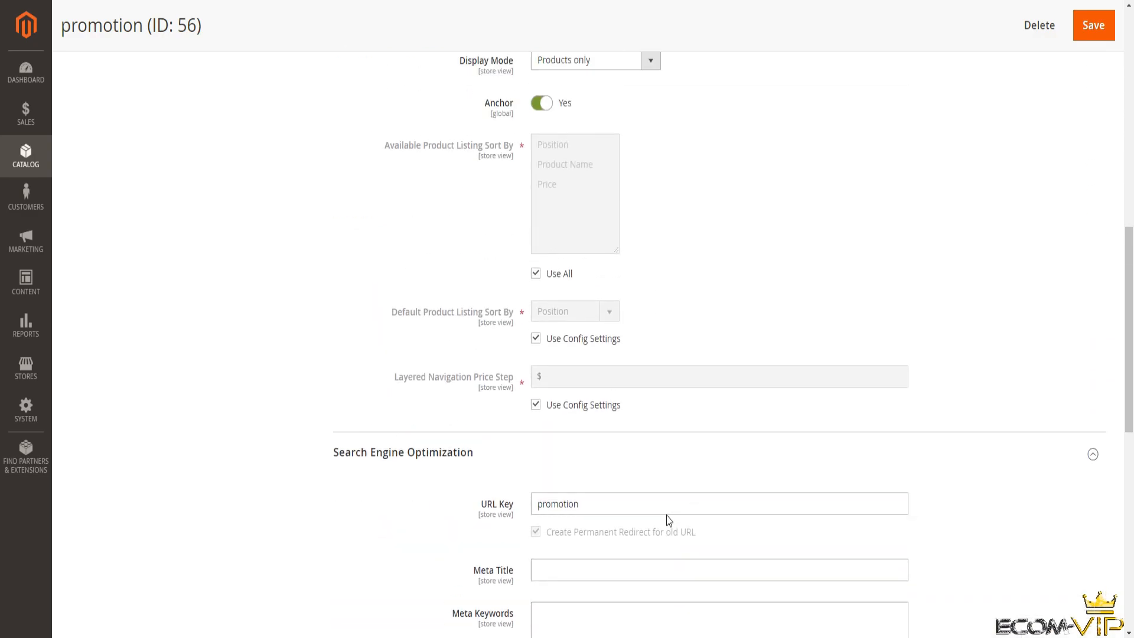
scroll(668, 520, up, 10)
scroll(630, 414, down, 3)
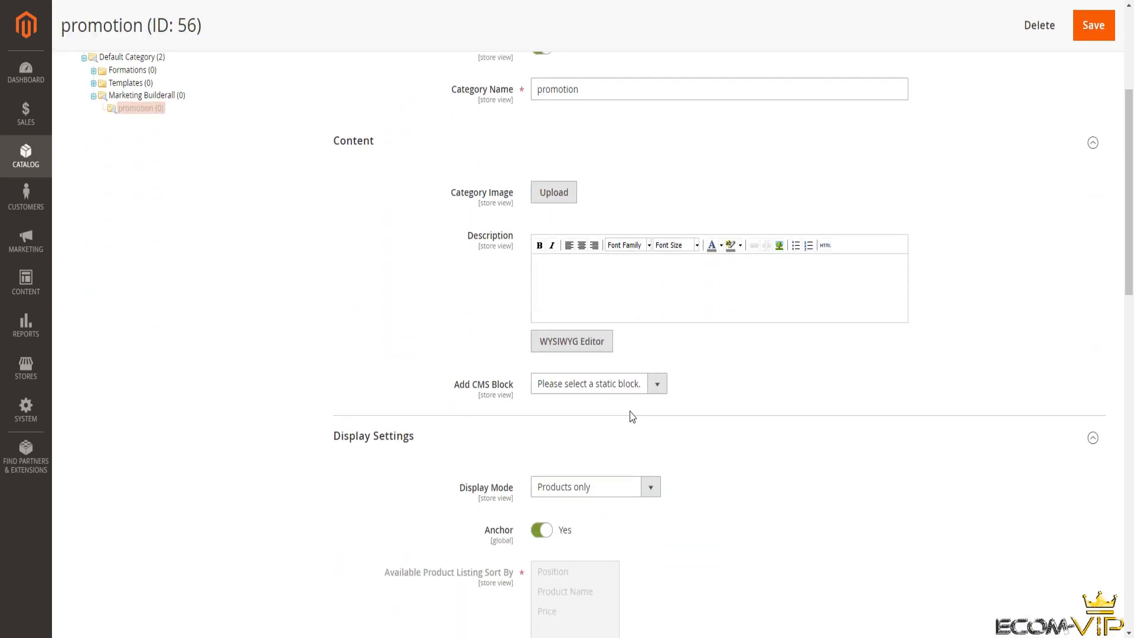
scroll(629, 416, down, 15)
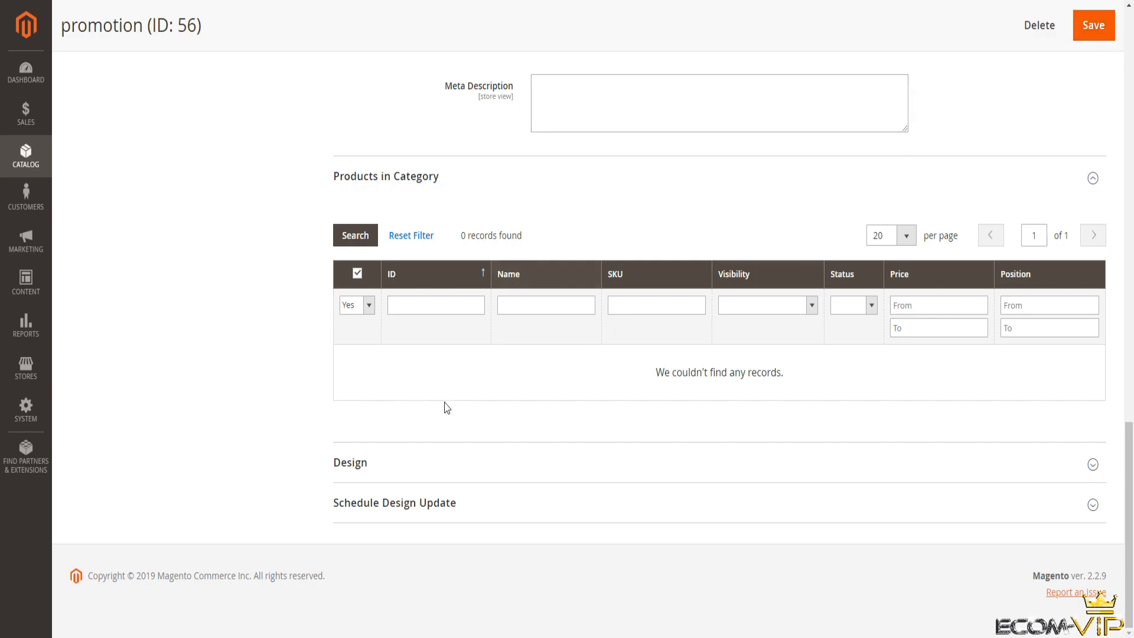
Step: Expand the promotion category's Design settings and examine the available Theme and Layout options and the Layout Update XML field
click(402, 461)
scroll(688, 441, down, 2)
scroll(695, 437, down, 4)
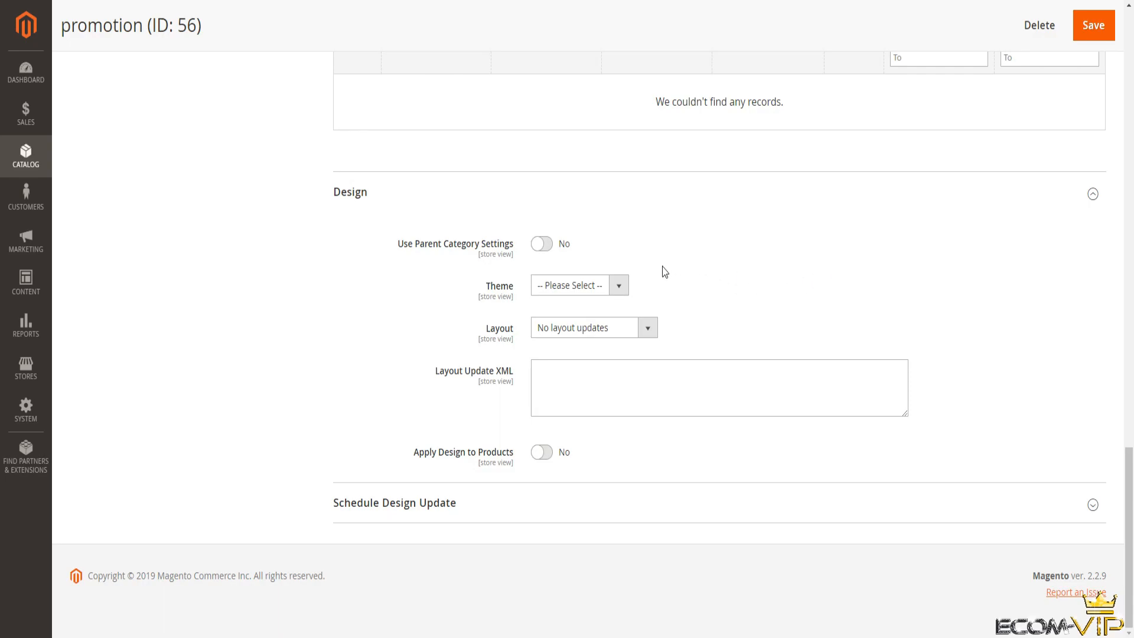
click(620, 293)
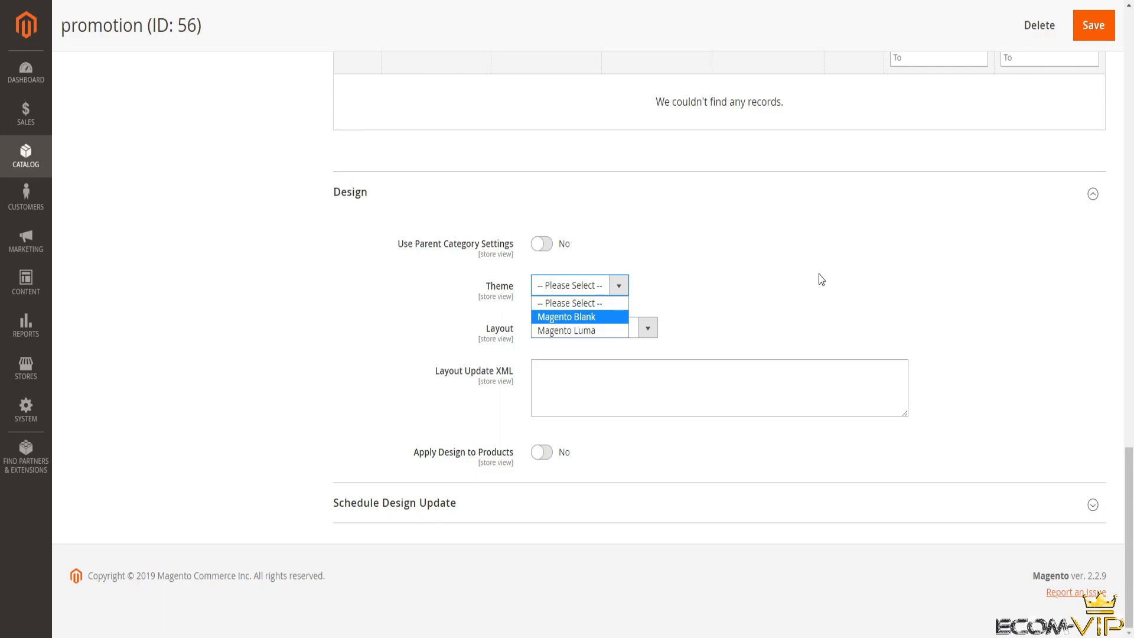
click(749, 280)
click(647, 332)
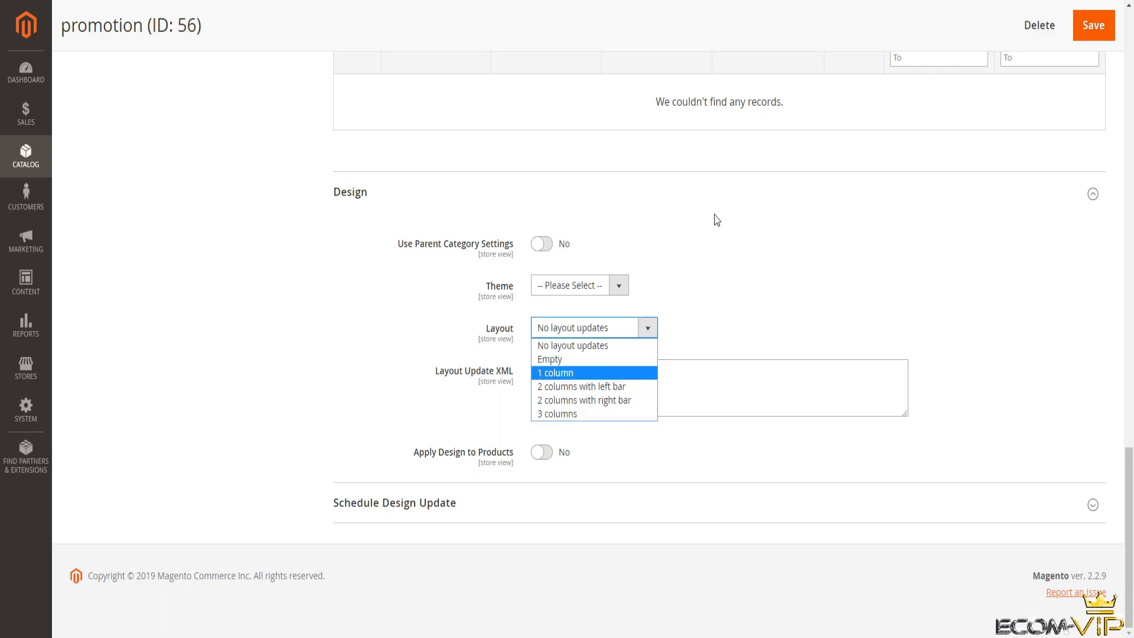
click(743, 268)
click(617, 360)
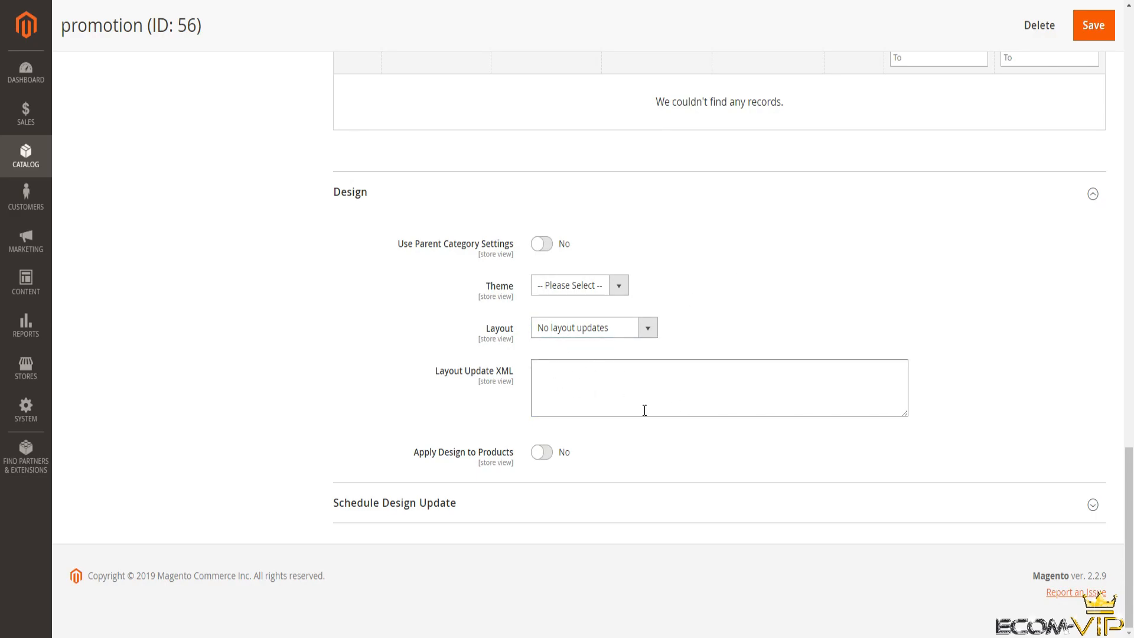
Step: Try out the Apply Design to Products switch for the promotion category and set it back to No
click(548, 457)
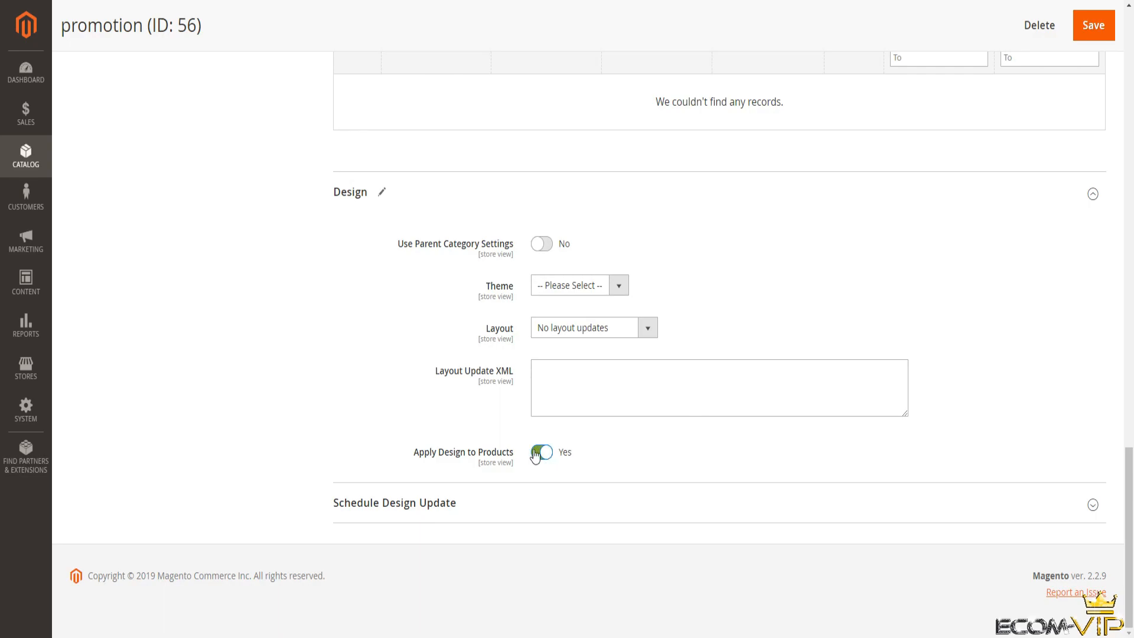
click(542, 459)
click(545, 457)
mouse_move(380, 190)
click(540, 455)
Step: Expand Schedule Design Update for the promotion category and examine its start and end date fields
click(1093, 505)
scroll(799, 474, down, 1)
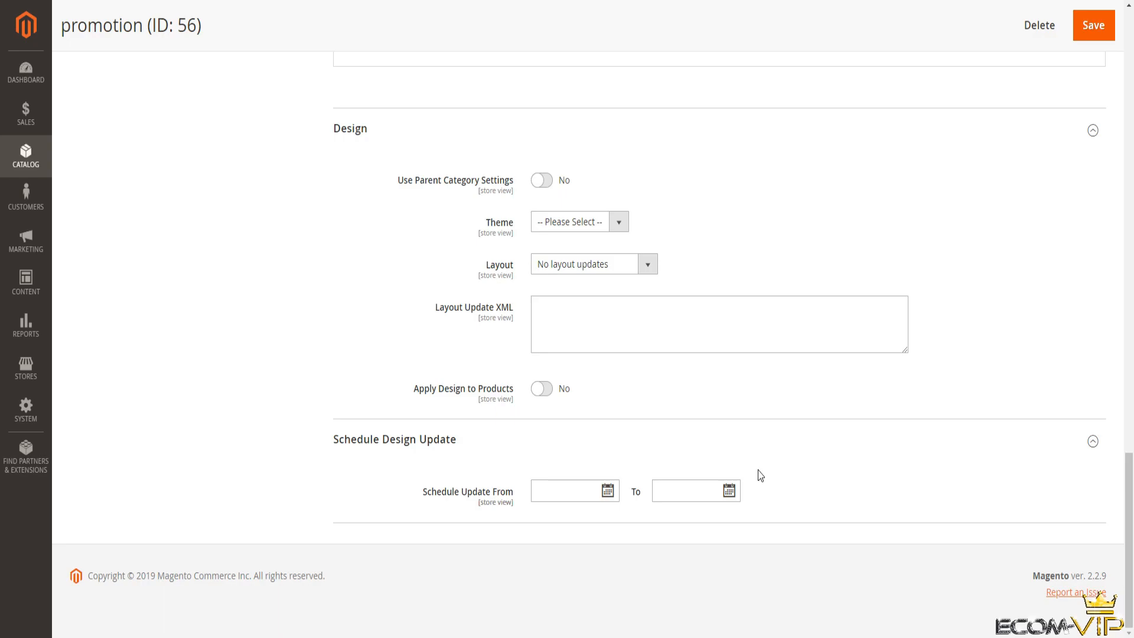
click(560, 500)
click(691, 492)
click(576, 491)
click(680, 497)
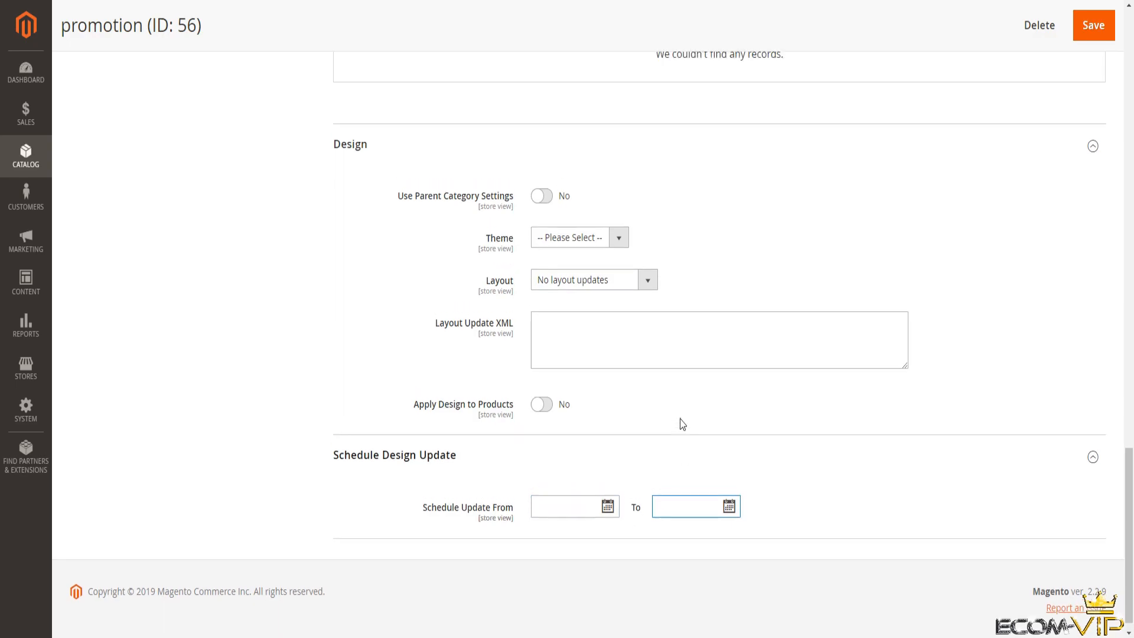
scroll(678, 423, up, 3)
scroll(679, 608, down, 4)
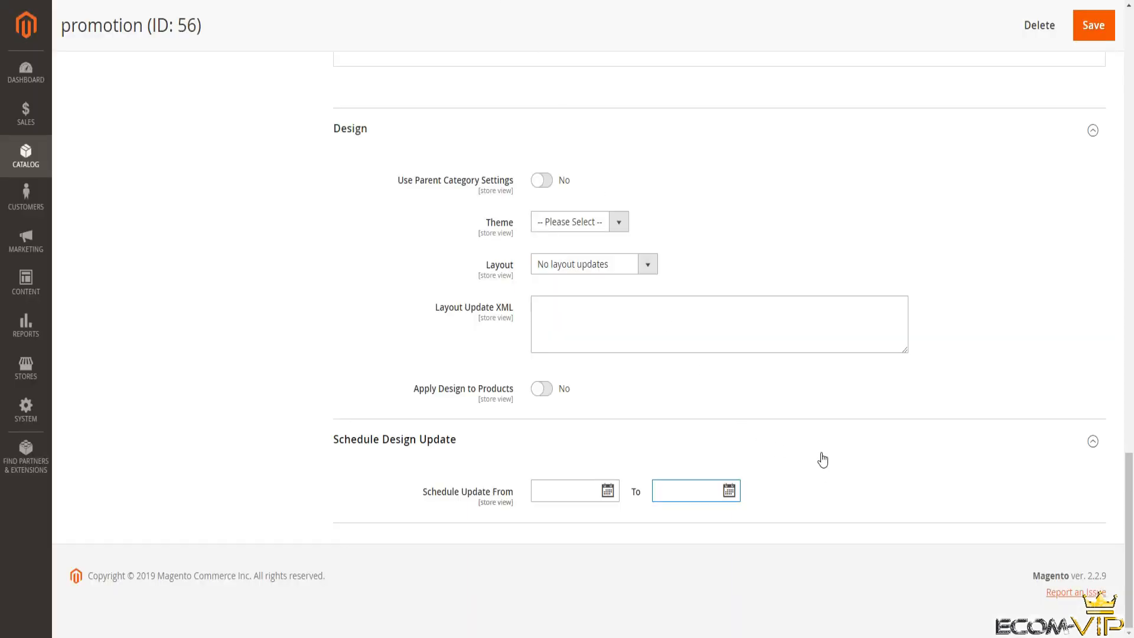
Step: Open the Marketing Builderall category and examine its Products in Category grid
scroll(704, 420, up, 6)
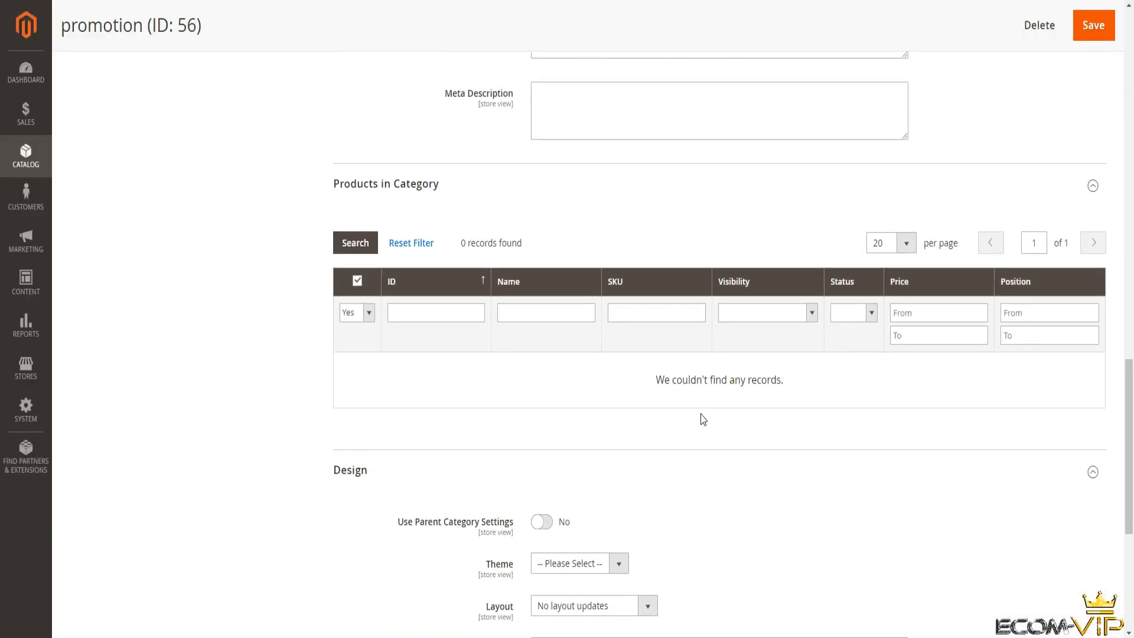
scroll(703, 420, up, 16)
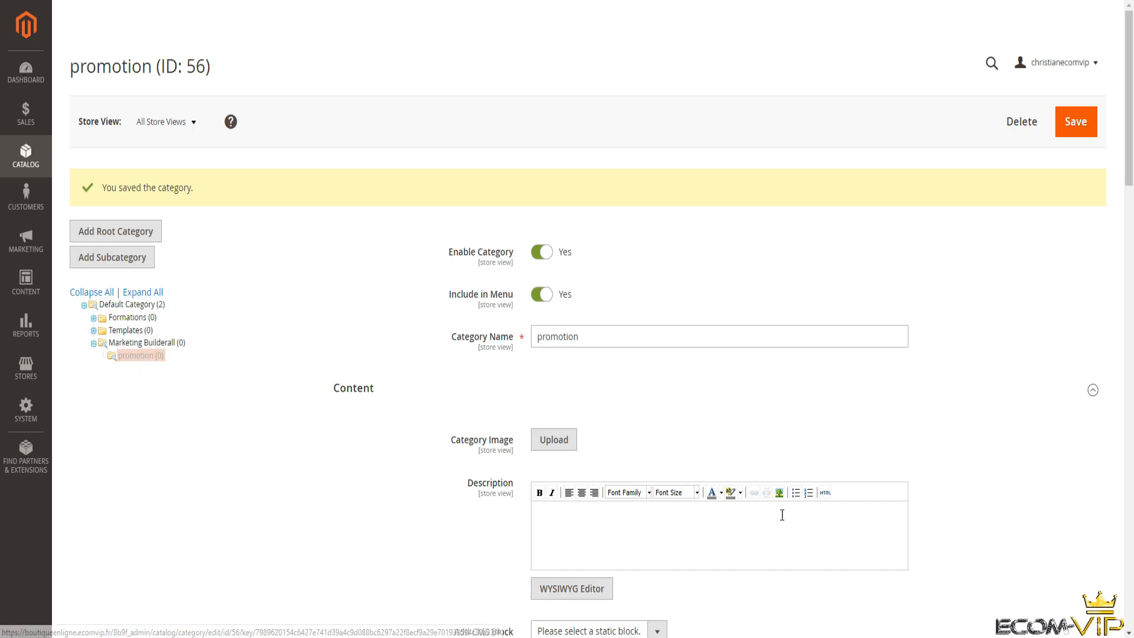
click(155, 343)
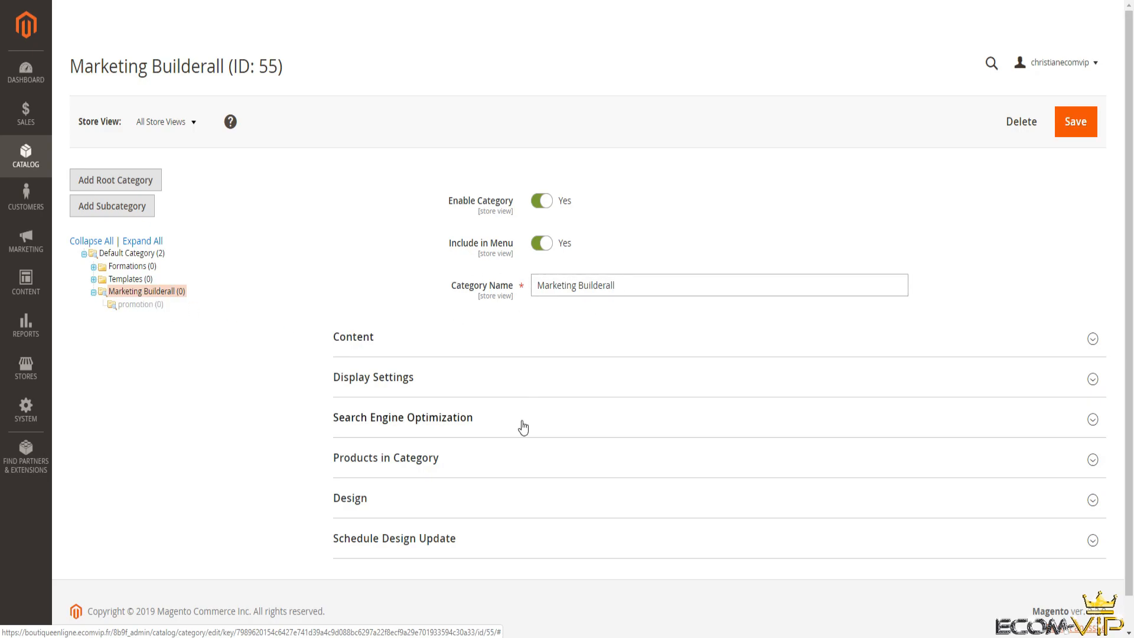
click(434, 459)
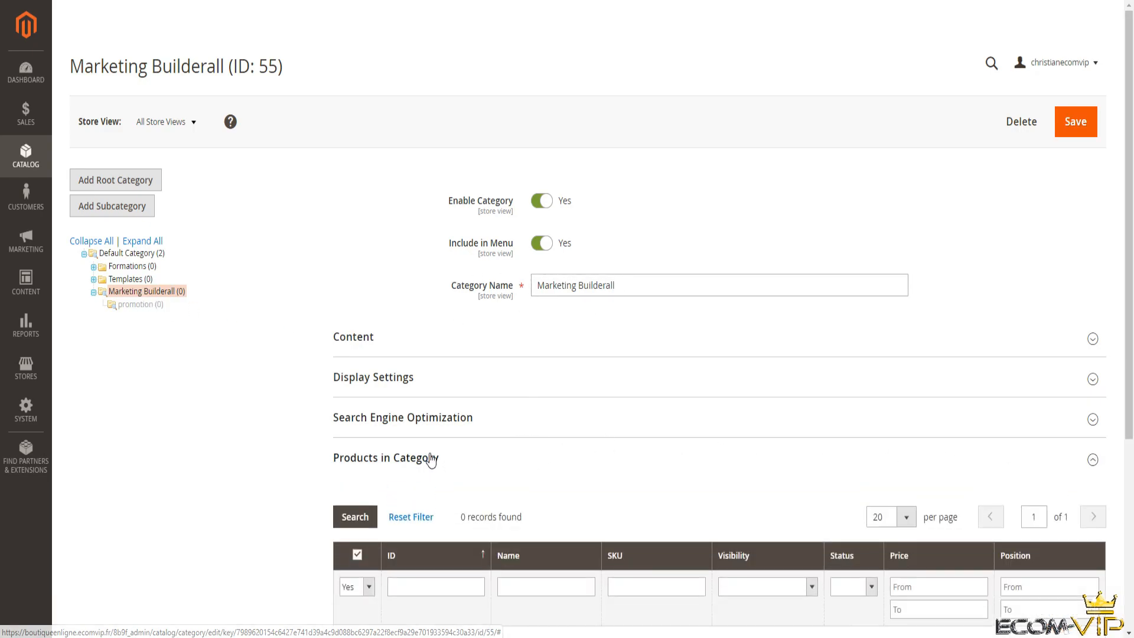
scroll(440, 456, down, 2)
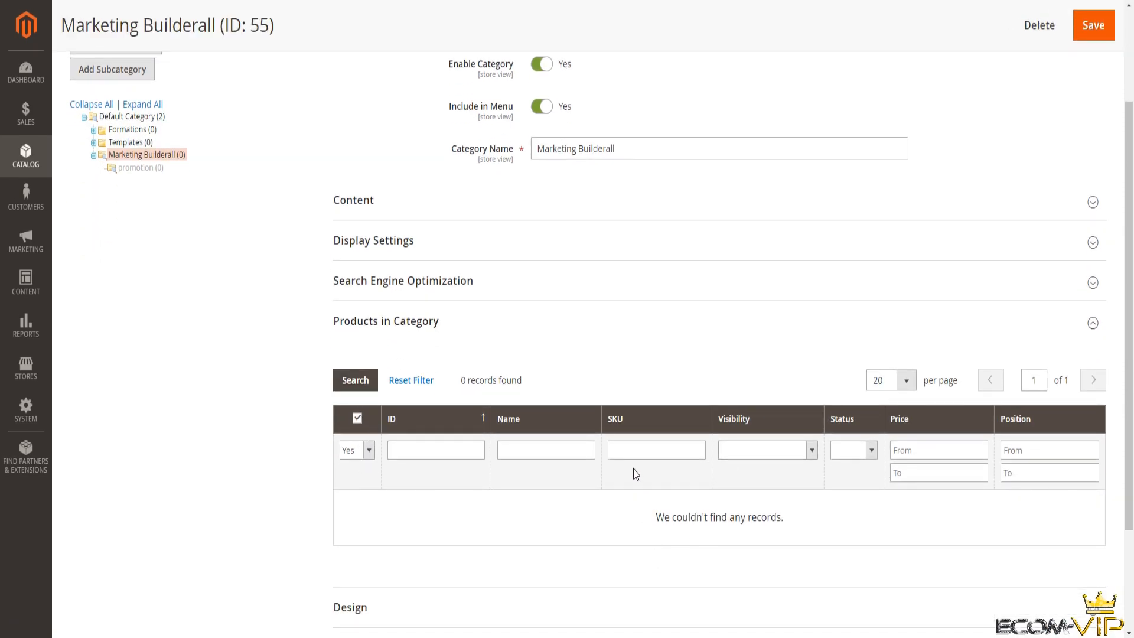
scroll(633, 472, up, 2)
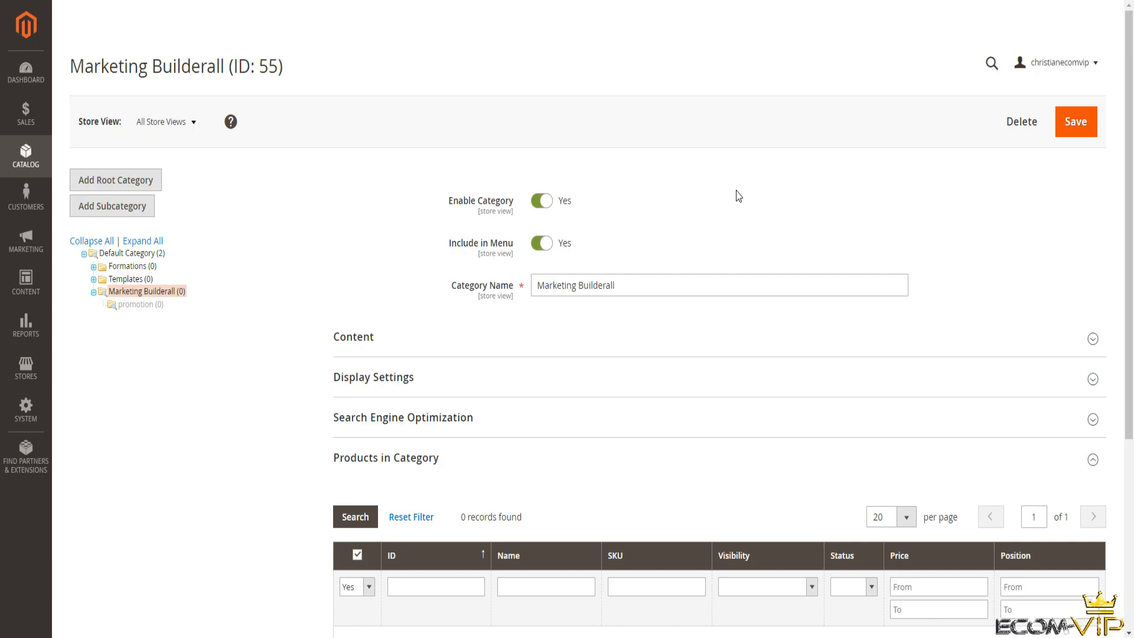
scroll(681, 402, down, 3)
scroll(693, 412, up, 3)
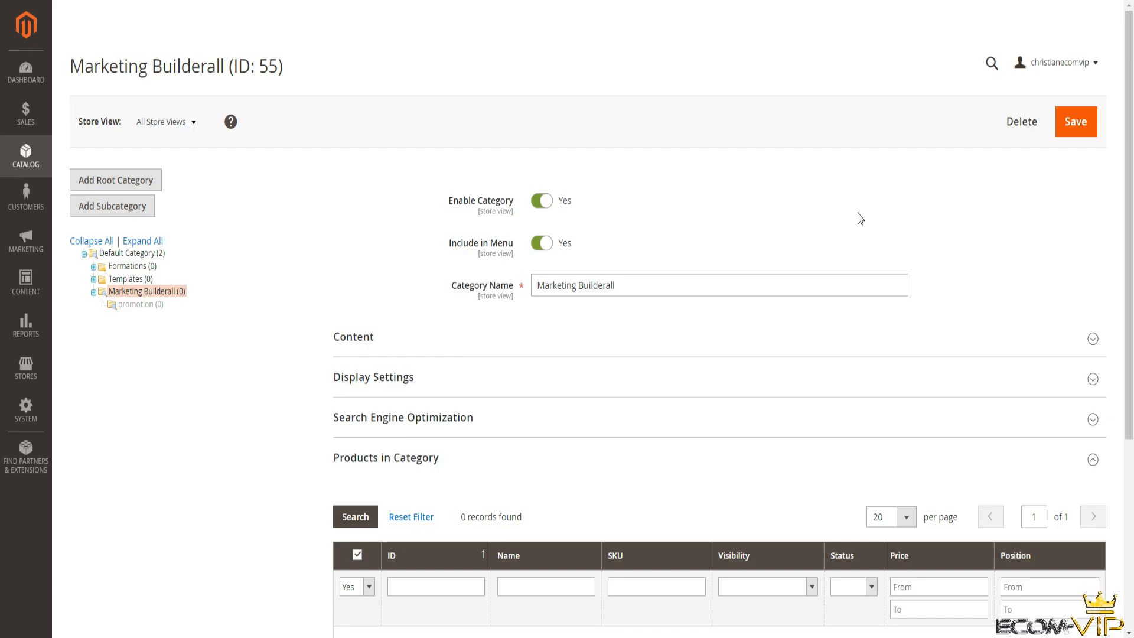